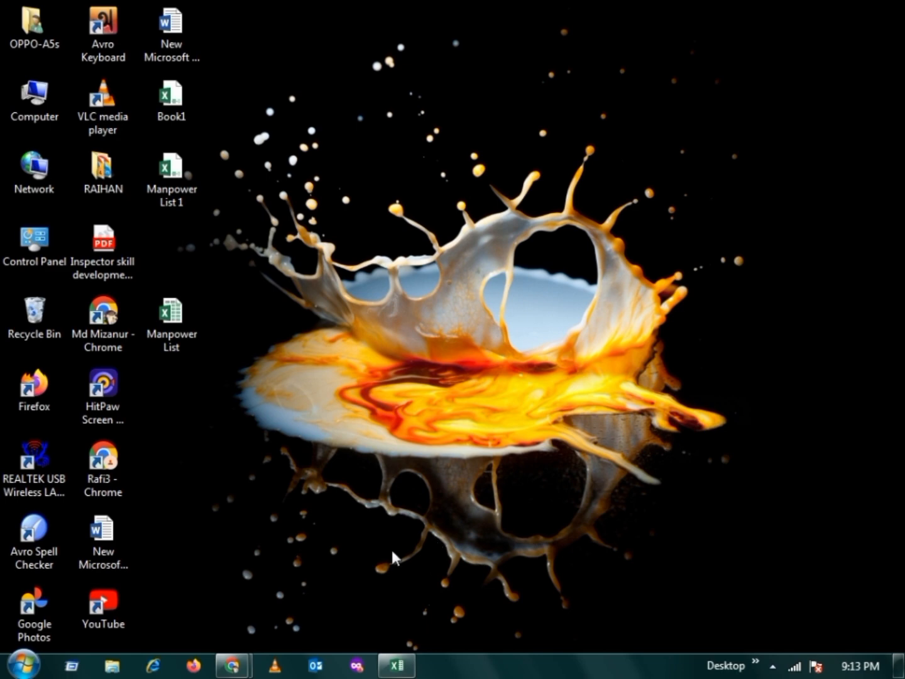
Refresh the desktop and close the Book1 workbook that is already open in Excel
right_click(360, 552)
left_click(421, 387)
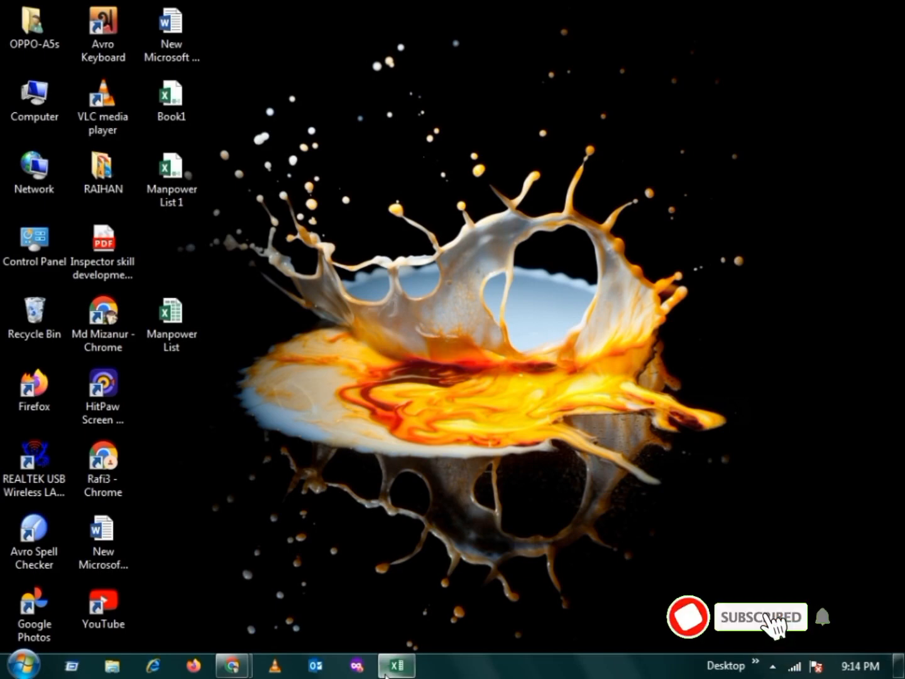
mouse_move(386, 674)
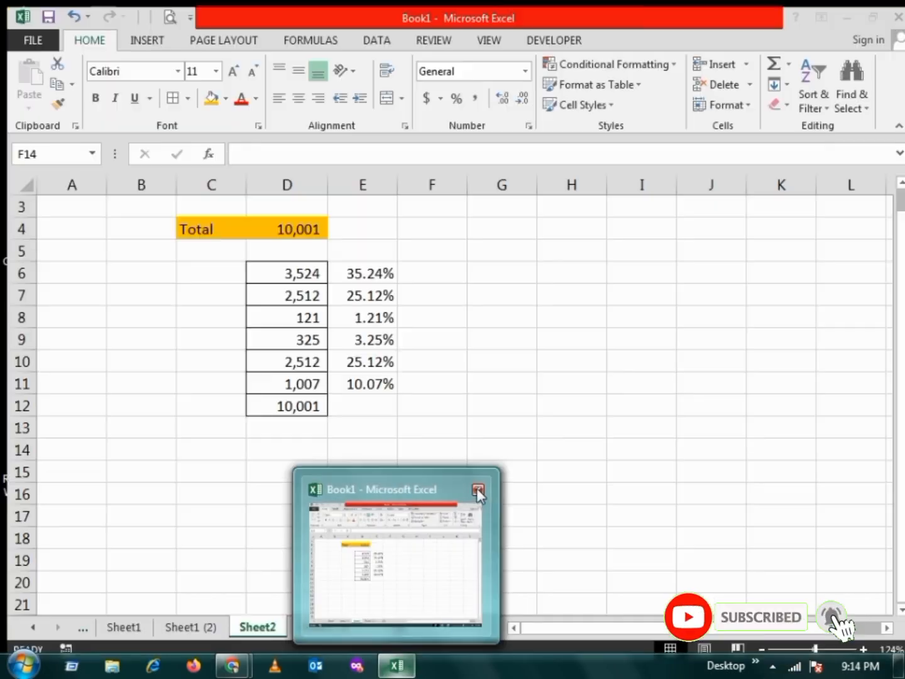
left_click(476, 488)
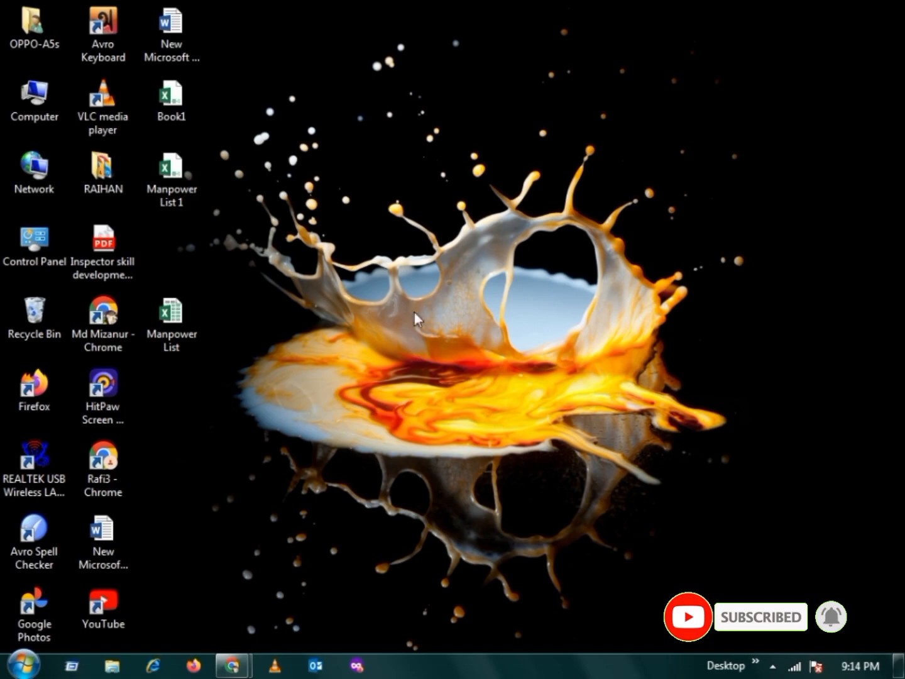
Refresh the desktop and open the Book1 workbook stored on it
right_click(404, 286)
left_click(450, 361)
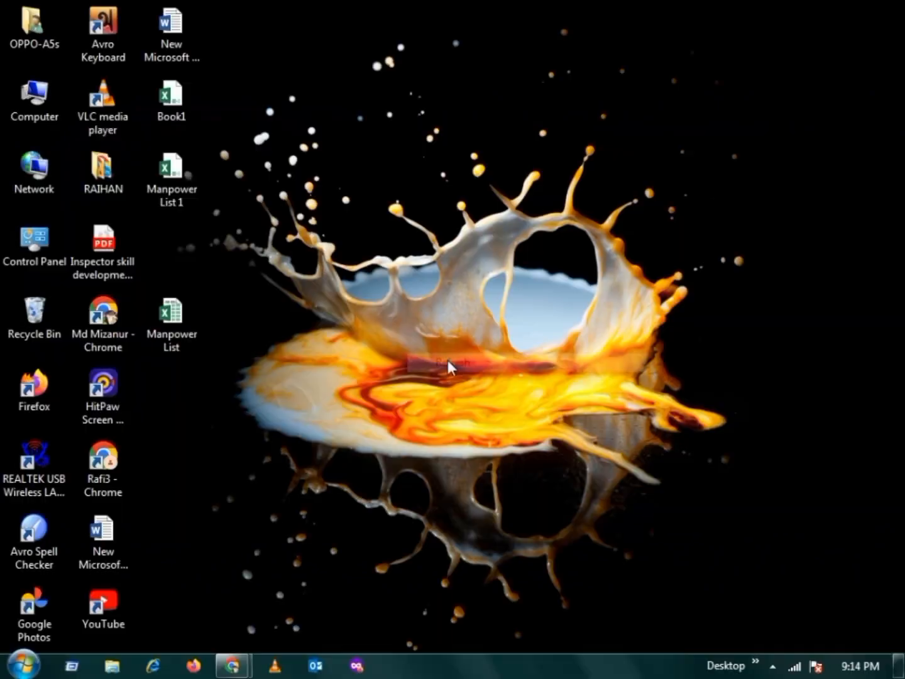
left_click(188, 102)
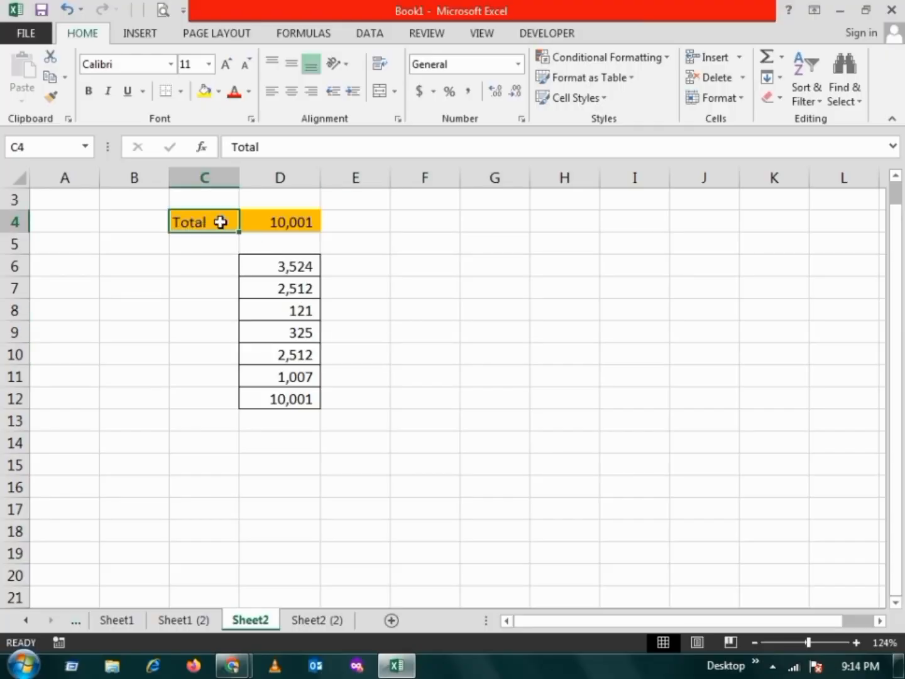
Make the Total label and its amount in cells C4:D4 bold
left_click_drag(222, 224, 308, 224)
left_click(89, 91)
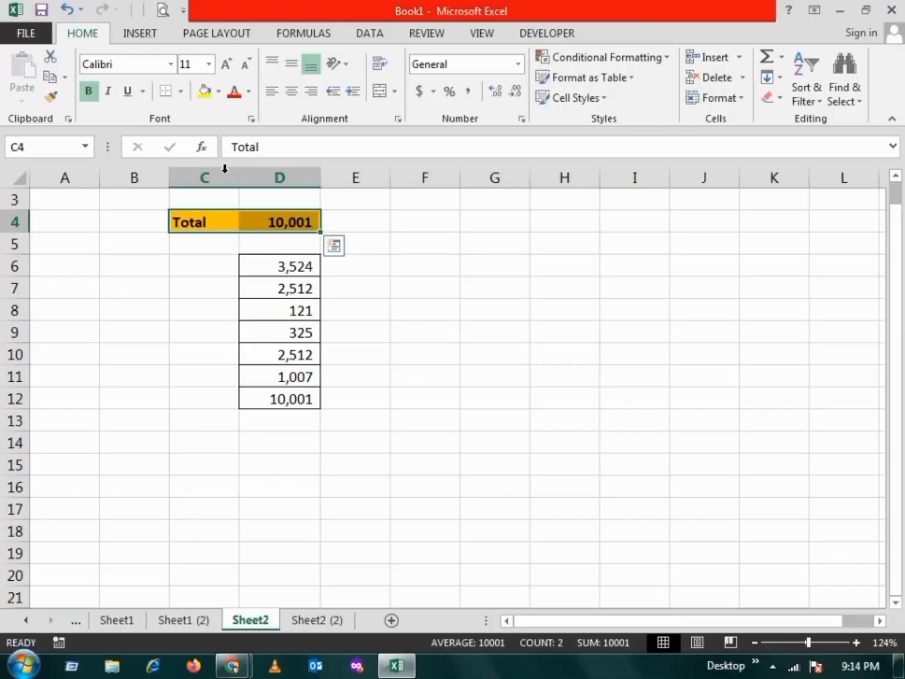
left_click_drag(295, 267, 294, 374)
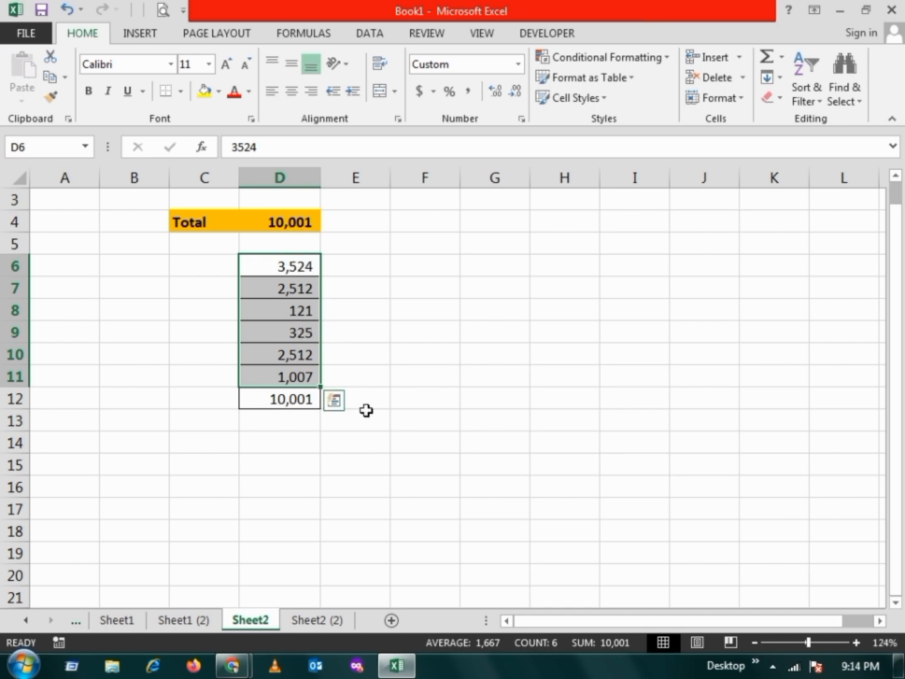
left_click(352, 269)
left_click_drag(352, 280, 351, 380)
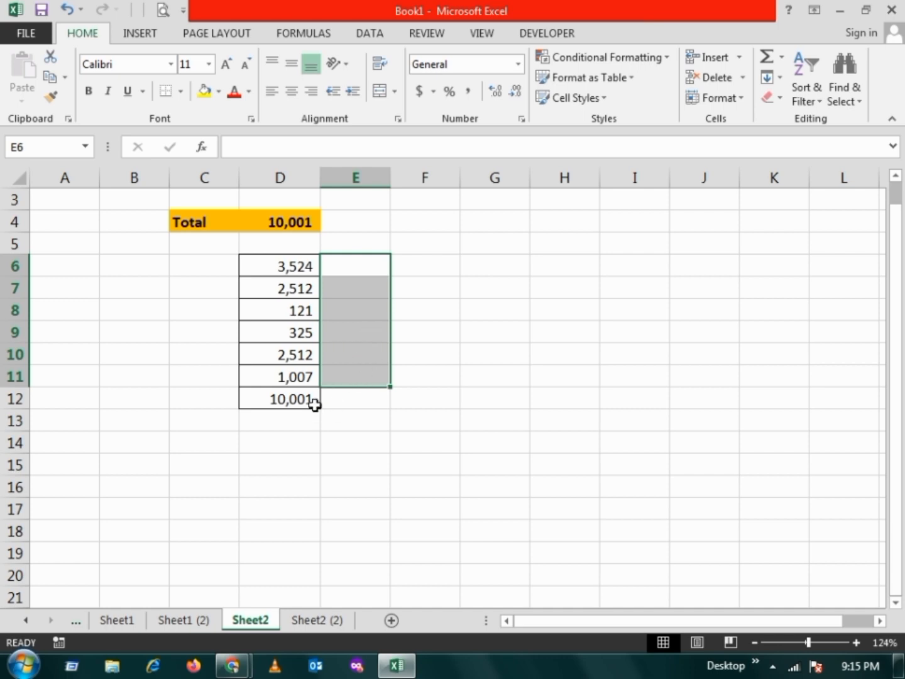
left_click(343, 394)
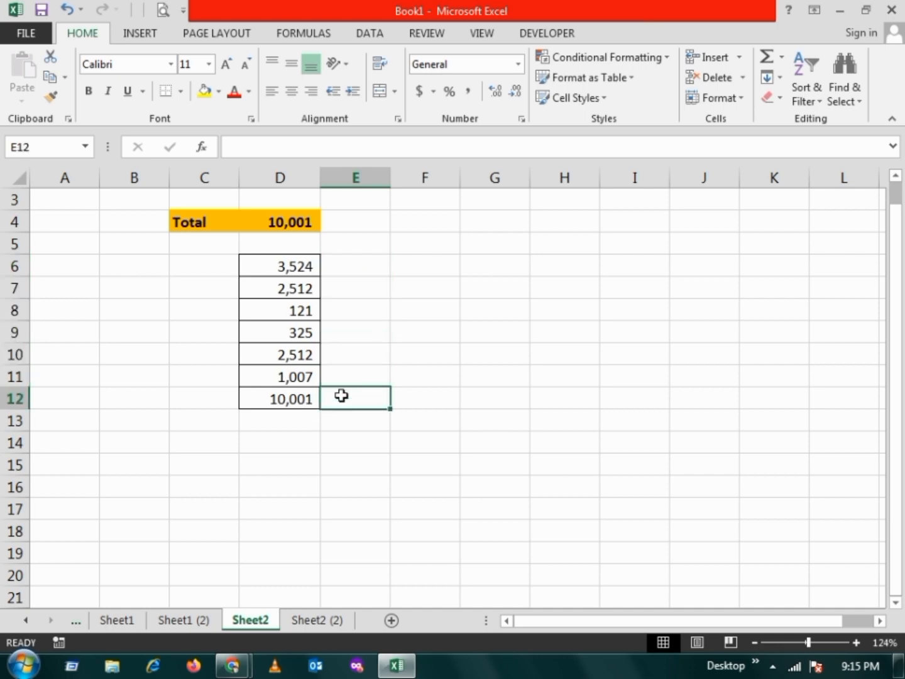
Enter the formula =D6/D4 in cell E6 to divide the first amount by the total
left_click(353, 265)
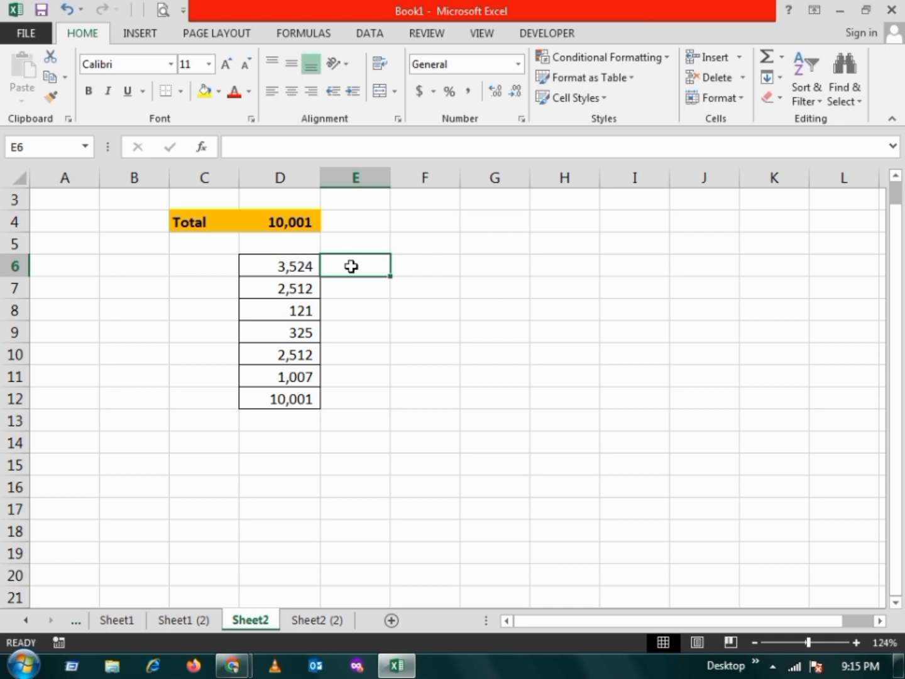
type("=")
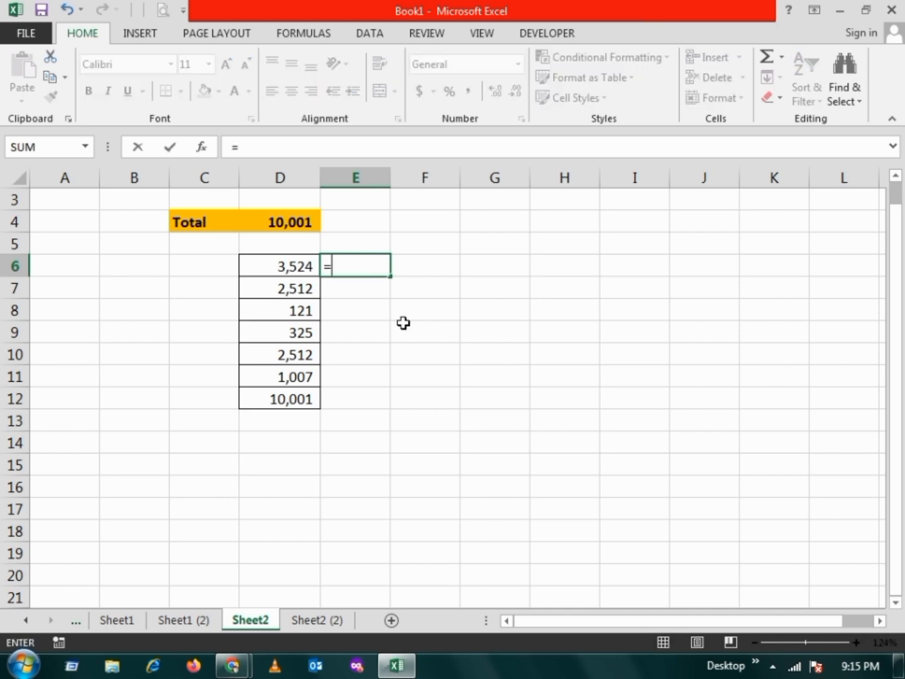
left_click(292, 267)
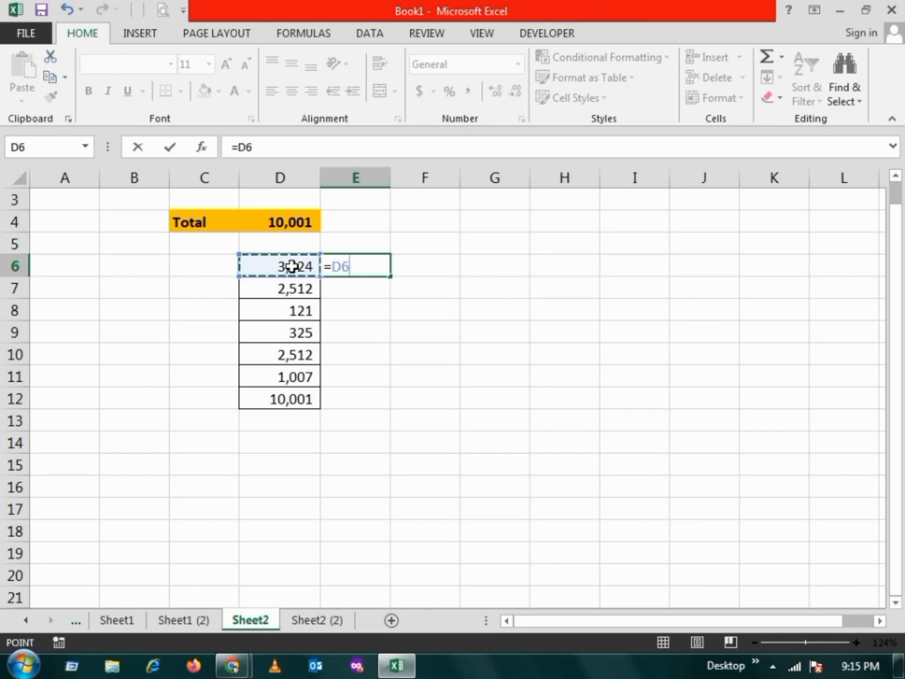
type("/")
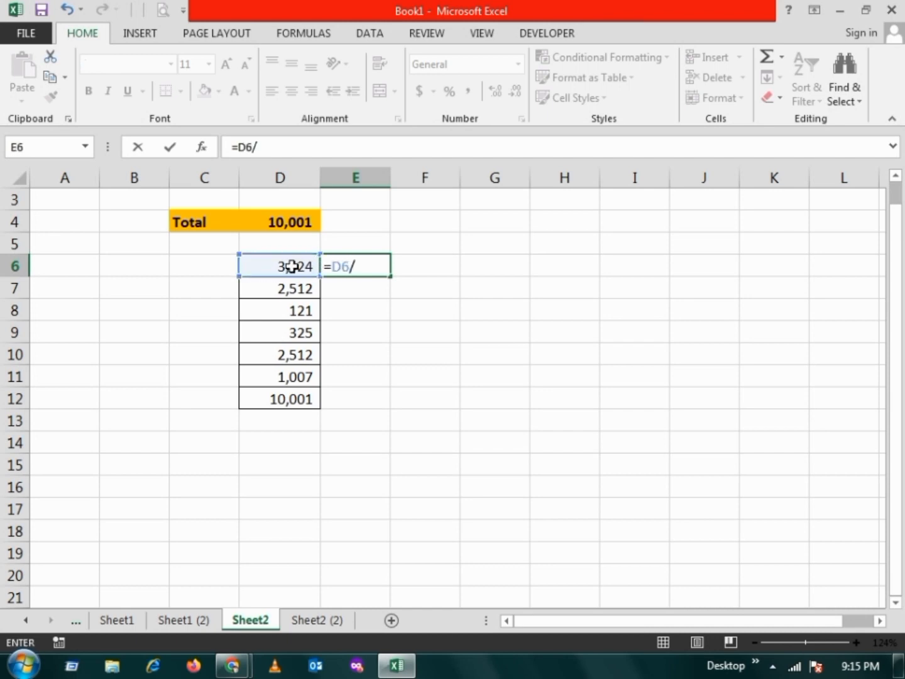
left_click(286, 222)
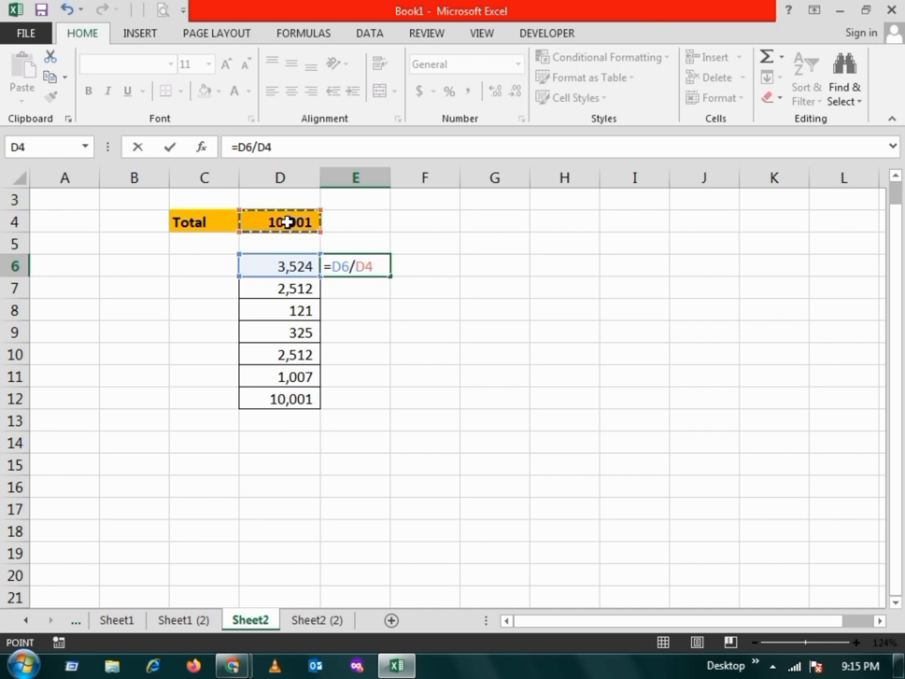
key("Return")
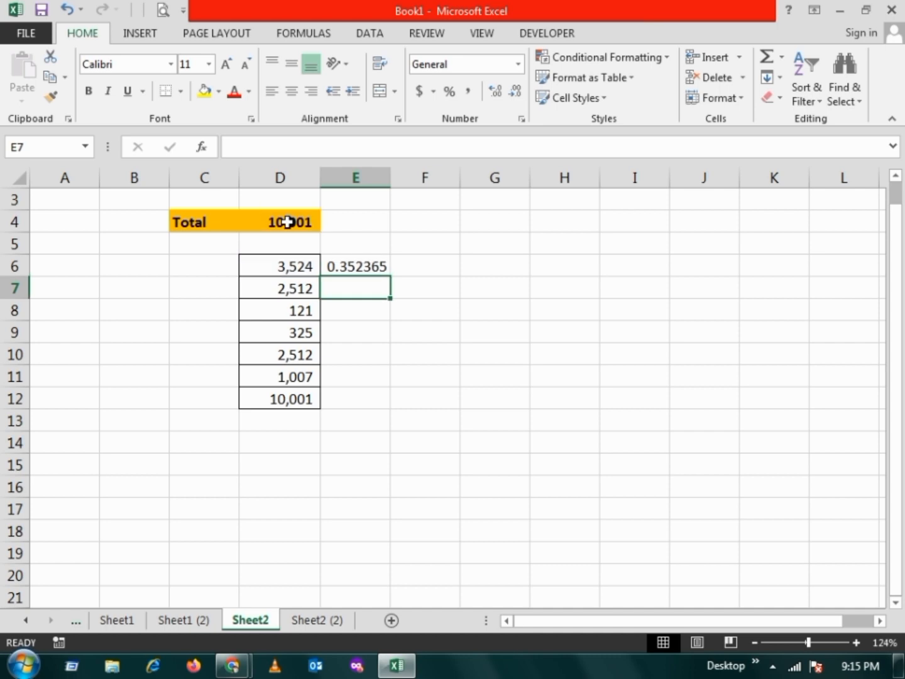
Format the result in cell E6 as a percentage with two decimal places
left_click(345, 272)
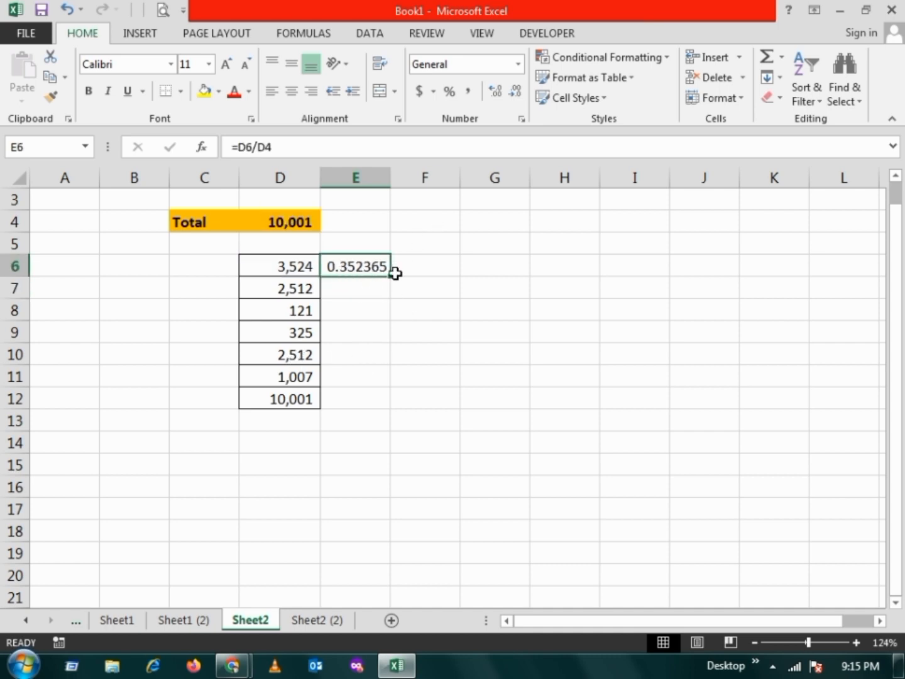
left_click(448, 93)
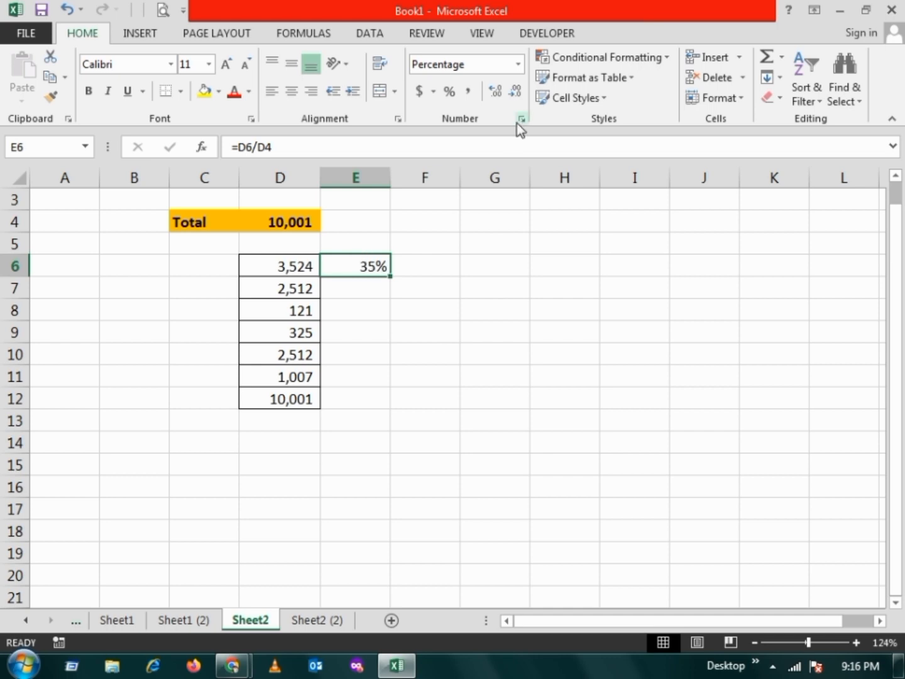
left_click(495, 94)
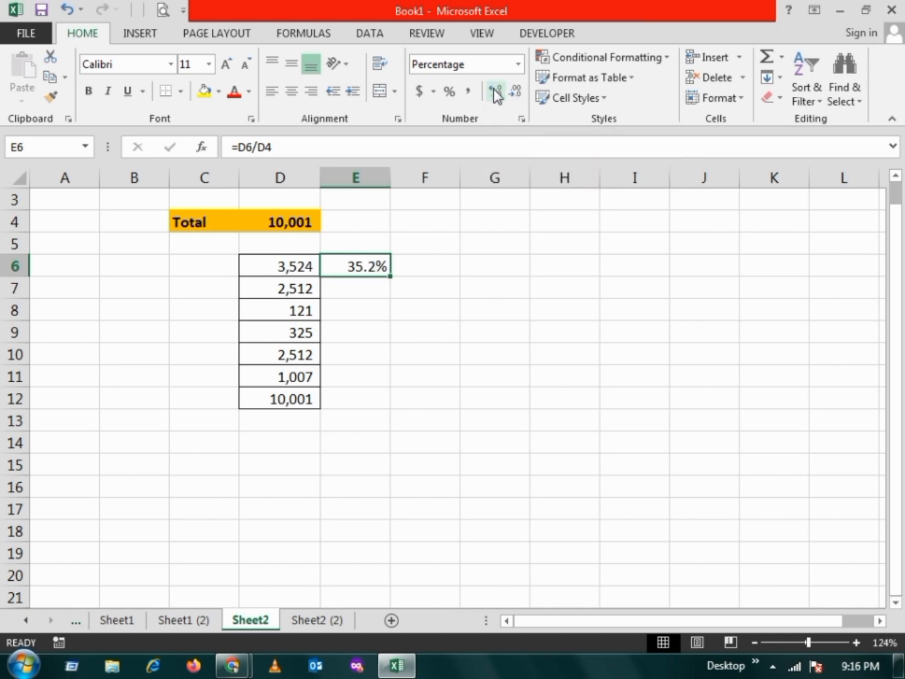
left_click(494, 94)
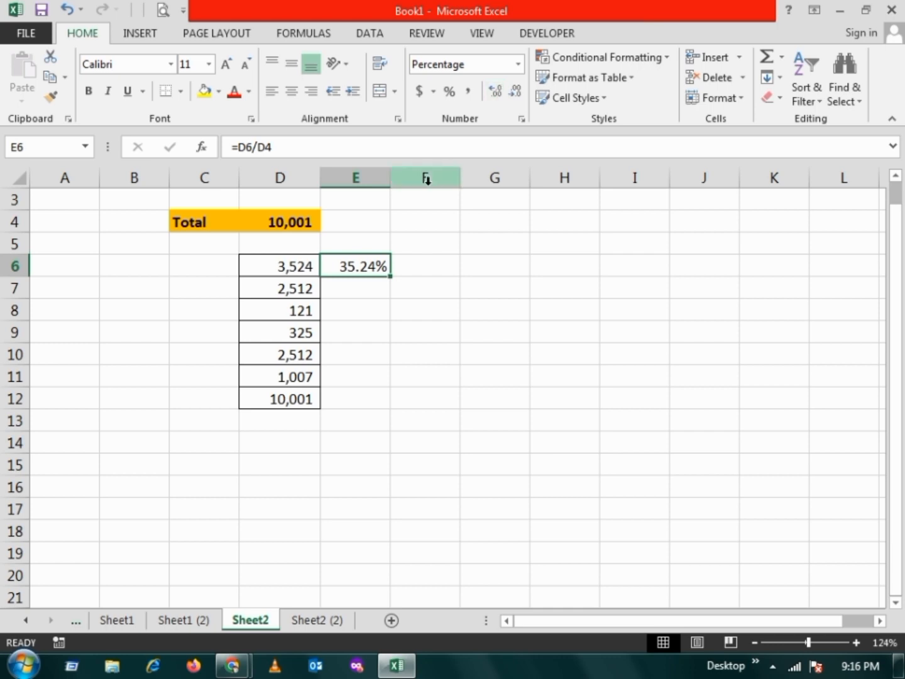
Fill the percentage formula from cell E6 down through cell E11
left_click(370, 294)
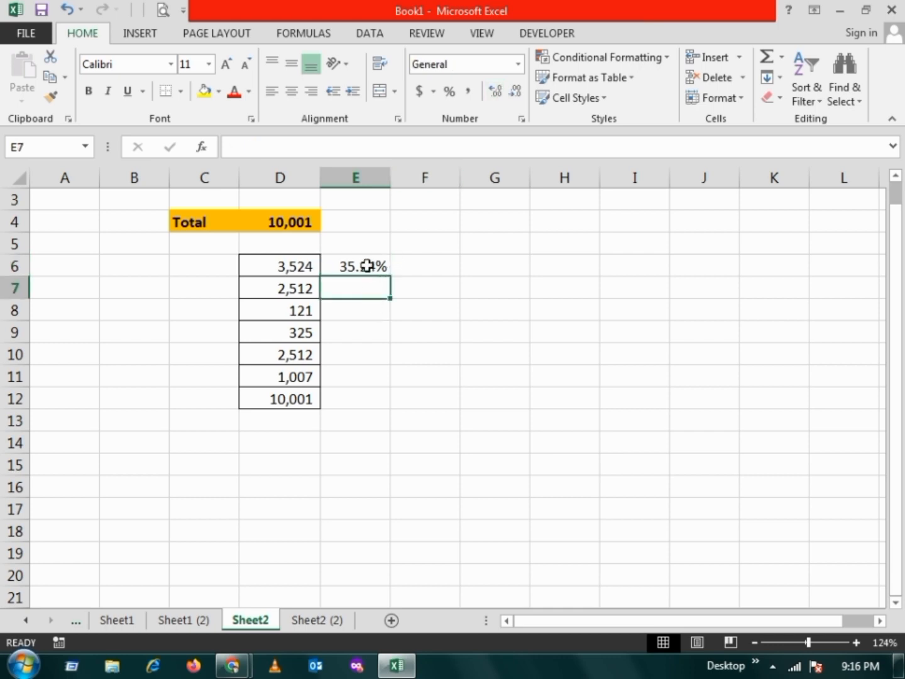
left_click(369, 267)
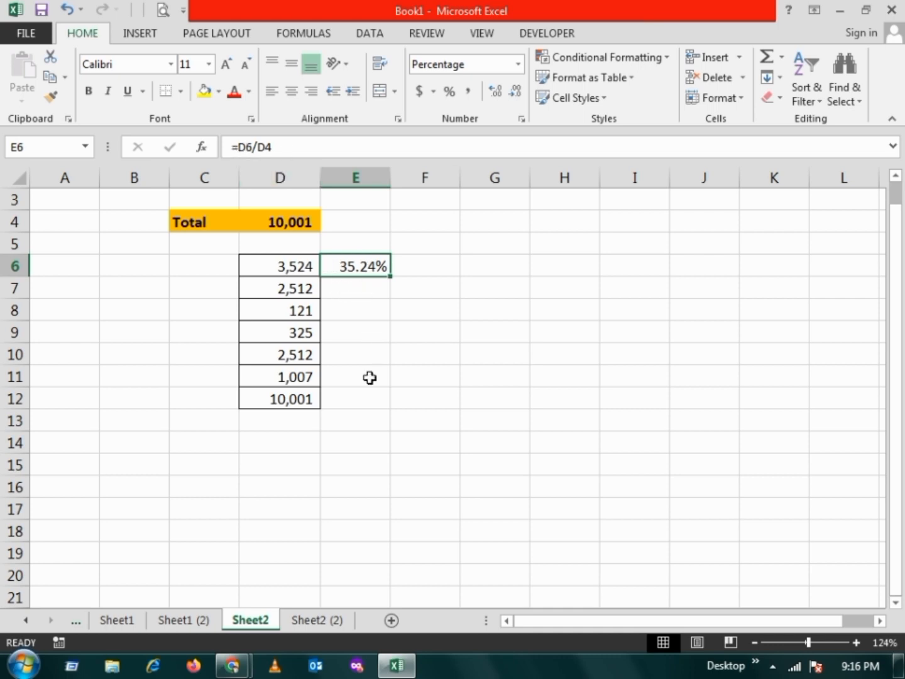
left_click_drag(390, 275, 392, 384)
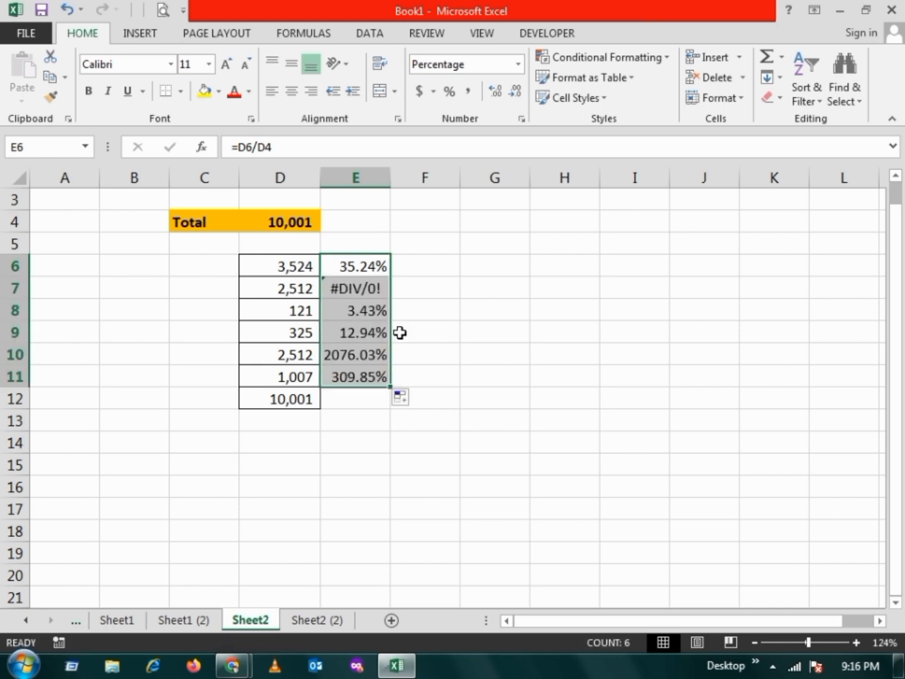
Check the filled formulas in E7 and E8, and change the formula in E6 to =D6/D$4
left_click(409, 303)
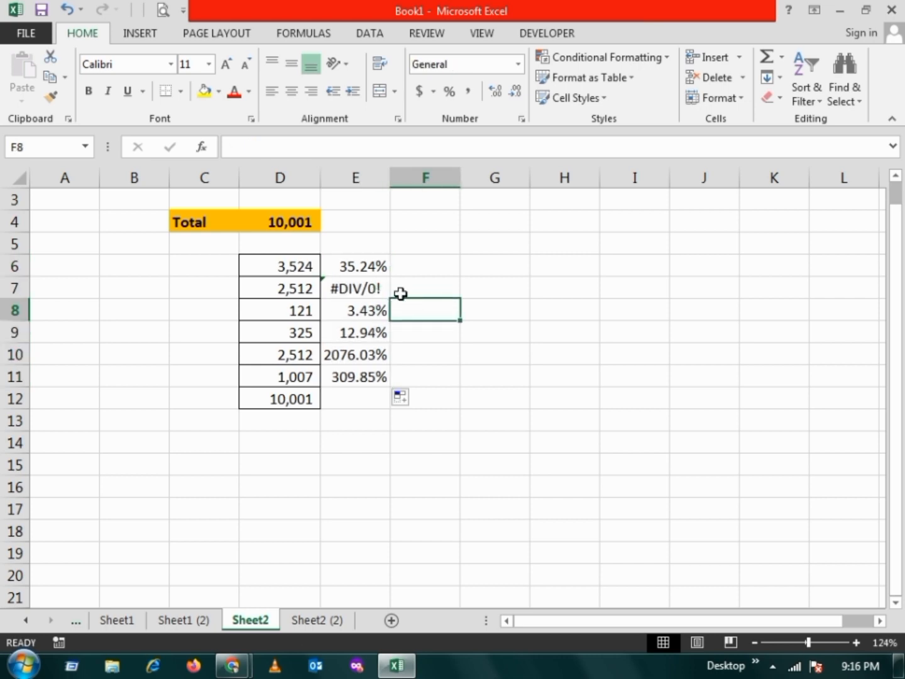
left_click(367, 288)
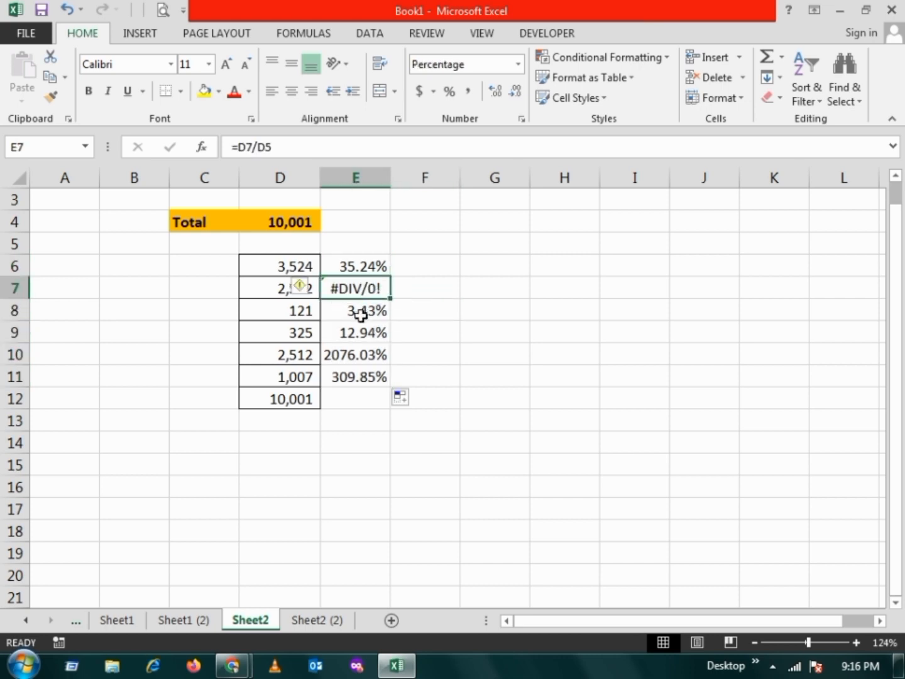
left_click(360, 311)
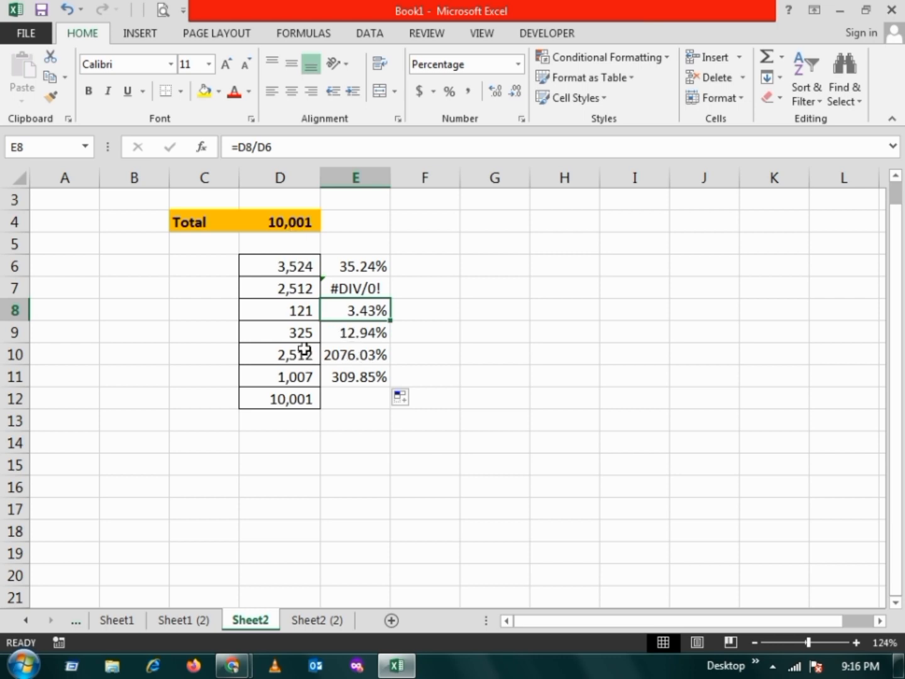
left_click(363, 261)
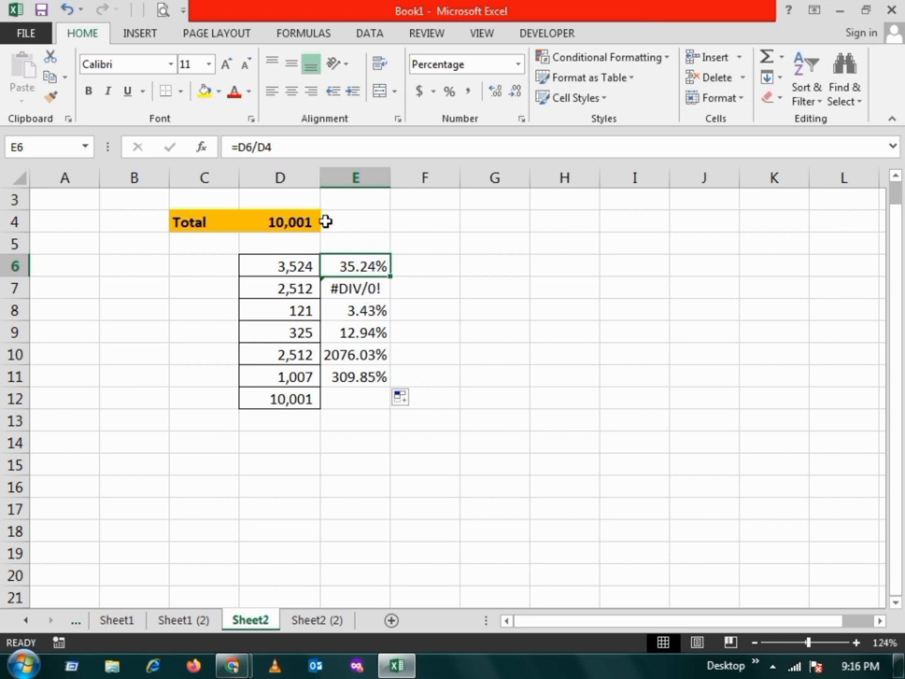
double_click(368, 265)
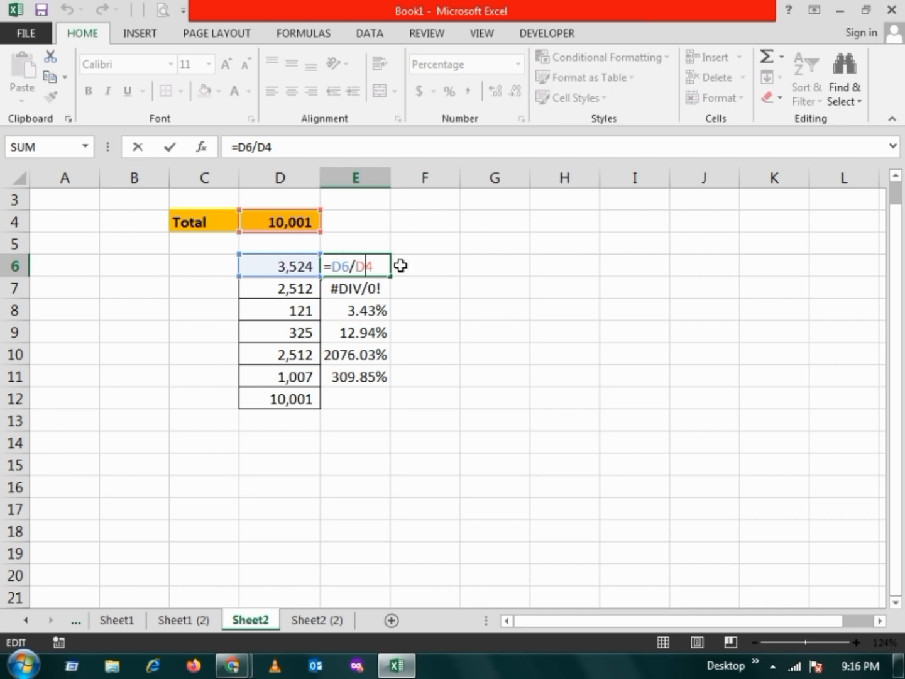
left_click(267, 149)
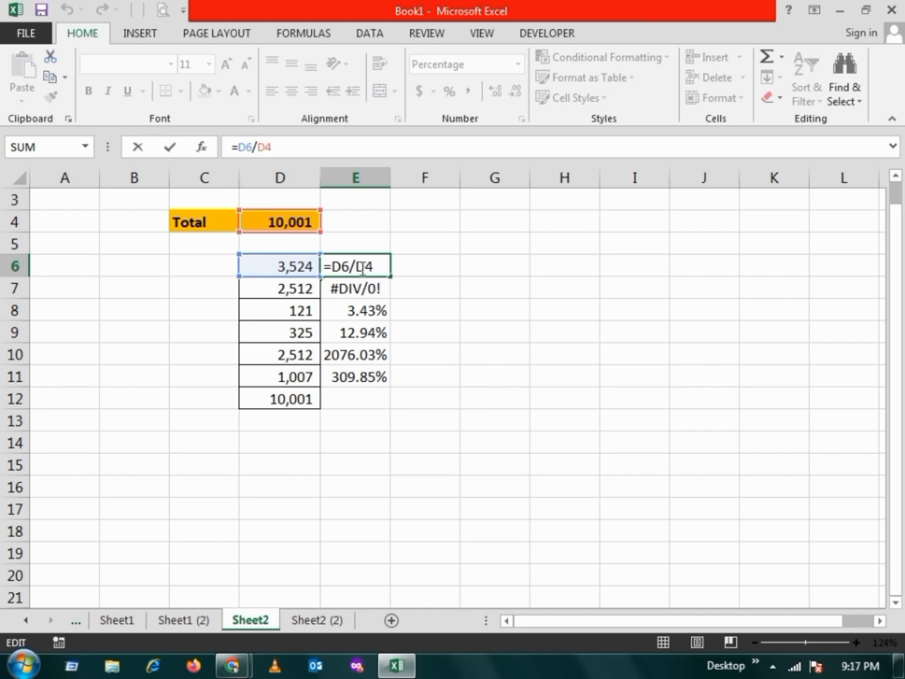
type("$")
key("Return")
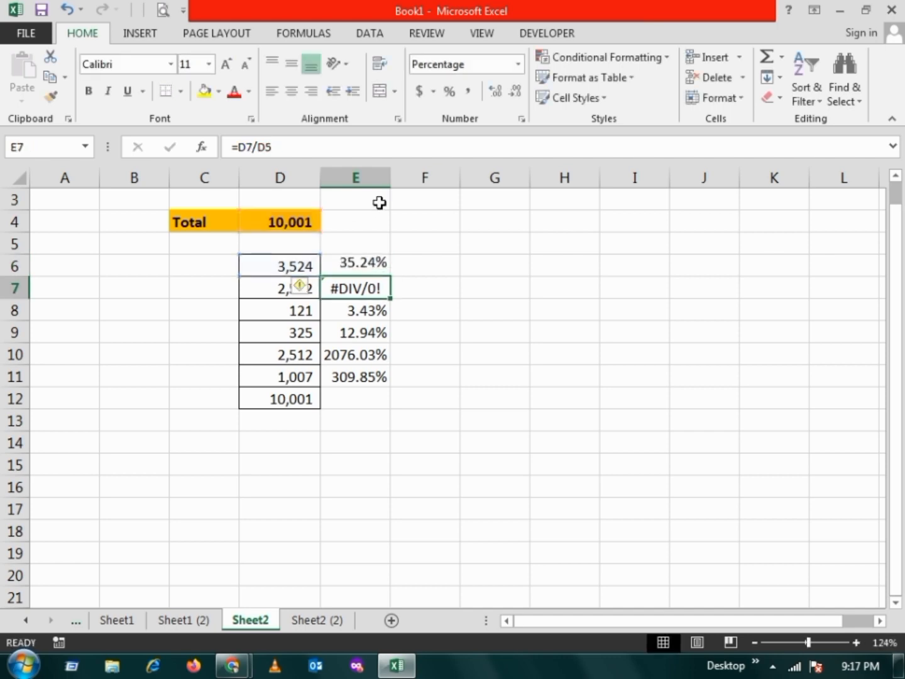
Compare the cell references in the formulas of E6, E7 and E8 to see which cells each one divides
double_click(374, 287)
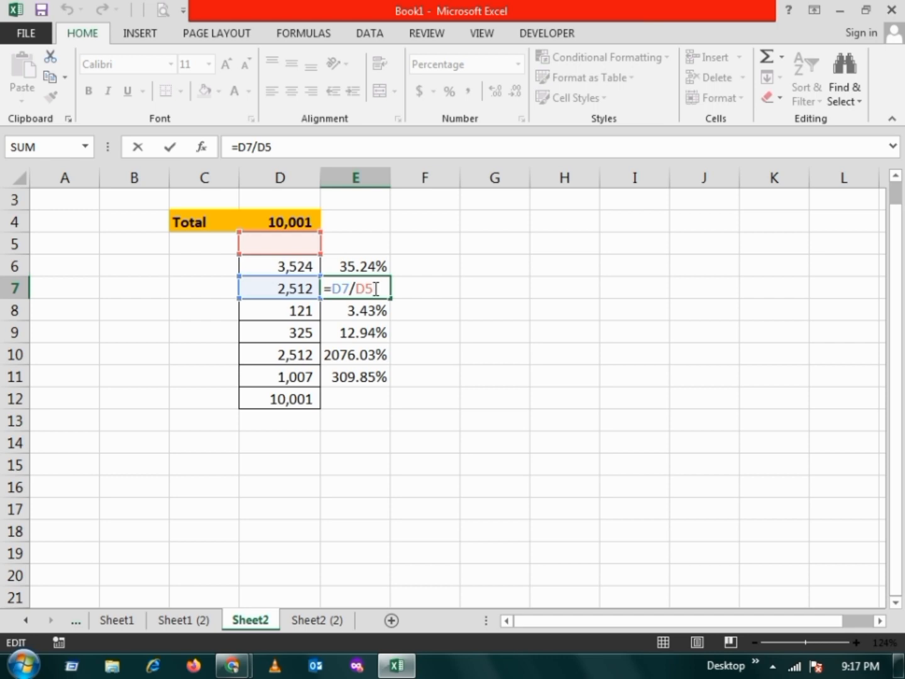
key("Return")
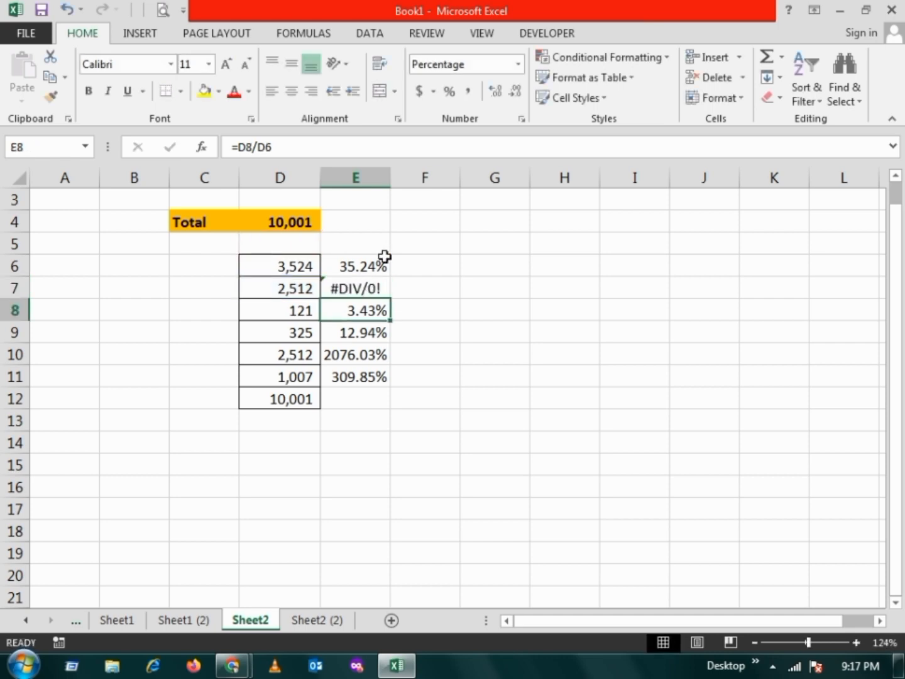
left_click(379, 261)
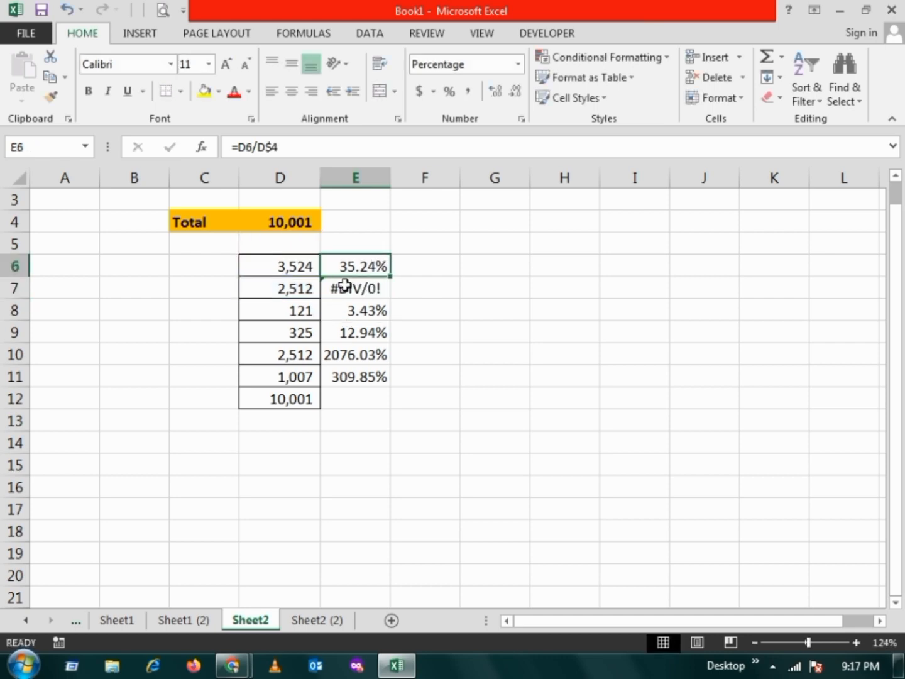
double_click(367, 261)
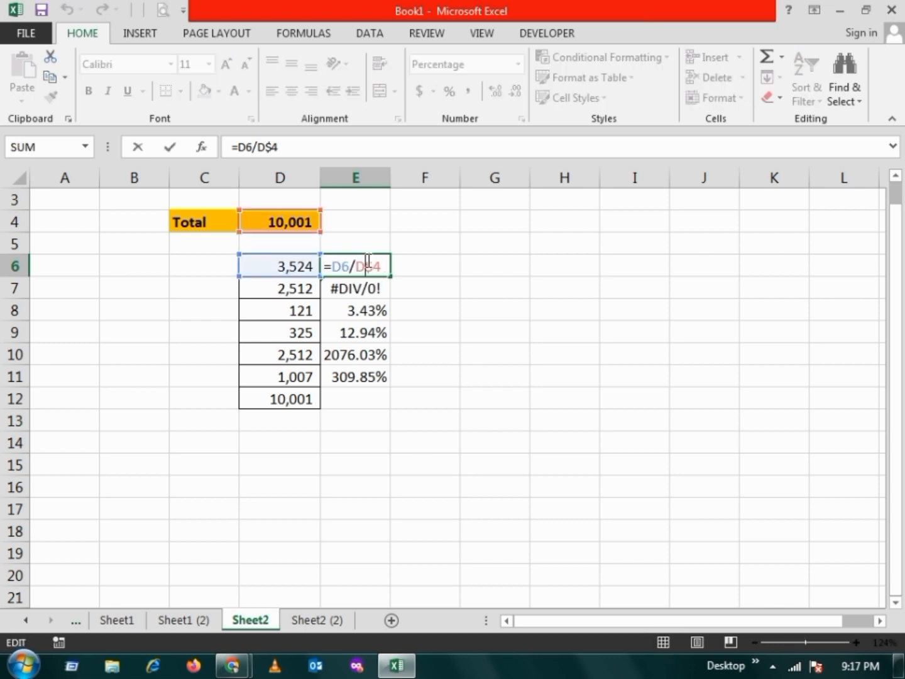
key("Return")
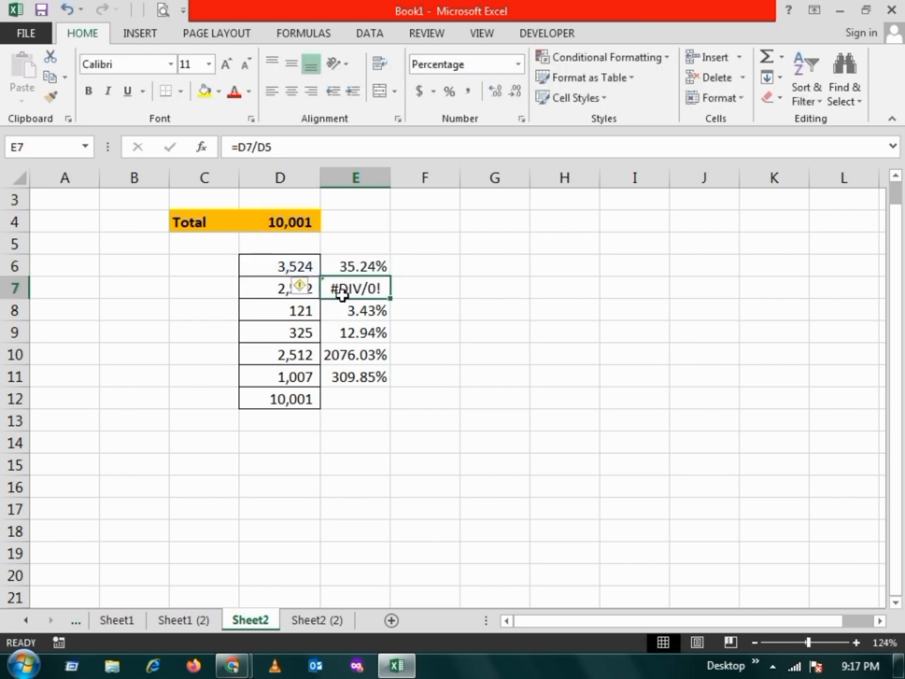
double_click(341, 288)
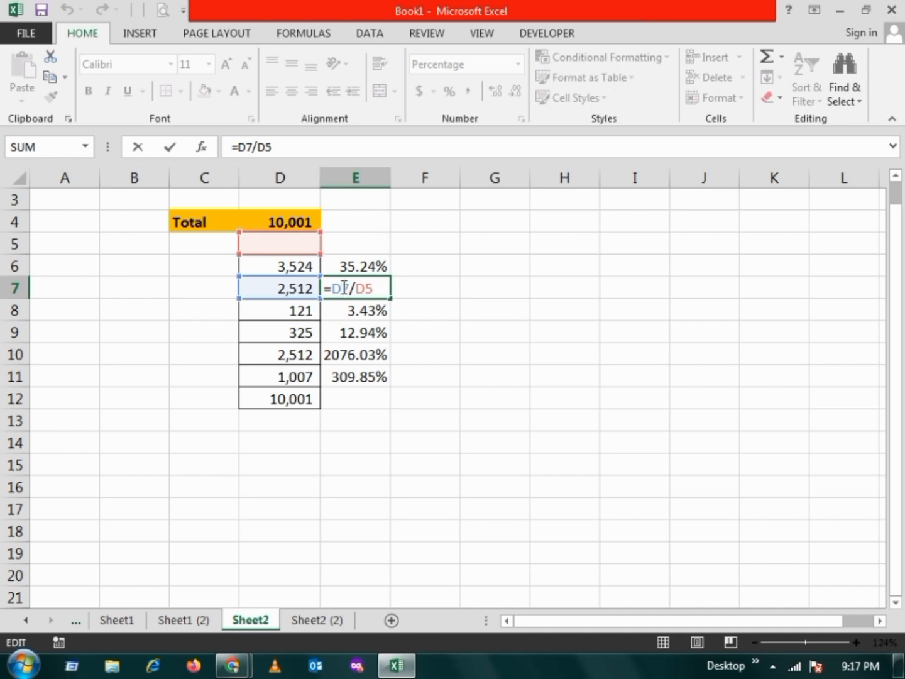
key("Return")
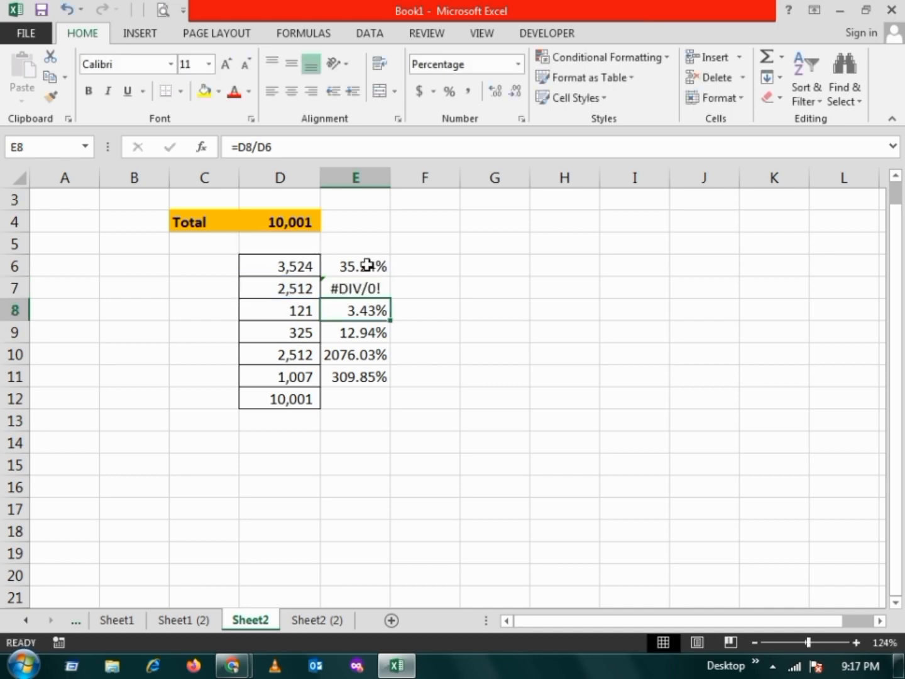
double_click(368, 309)
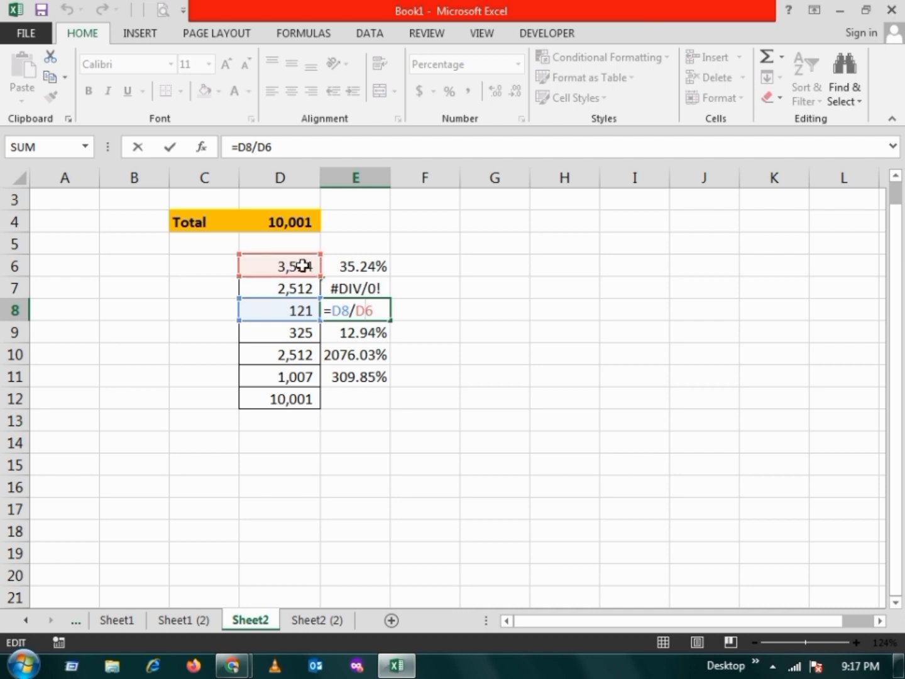
key("Return")
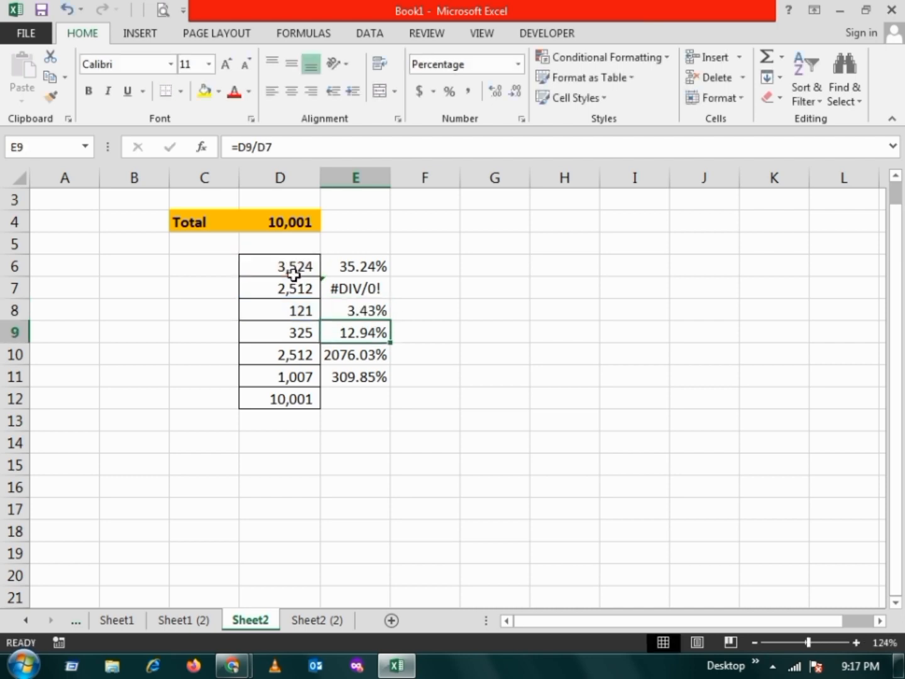
left_click(347, 266)
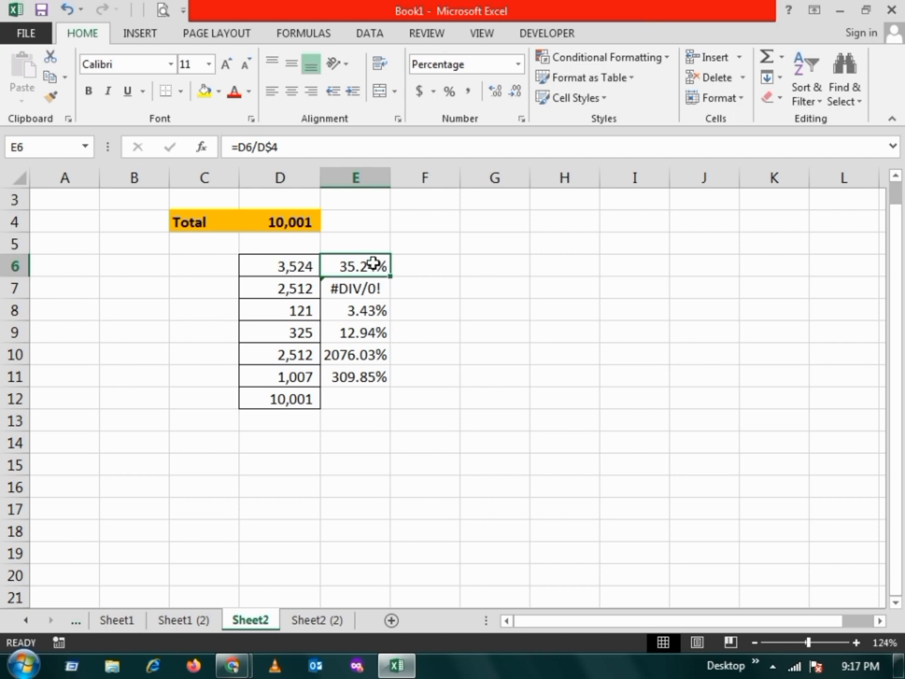
left_click(271, 150)
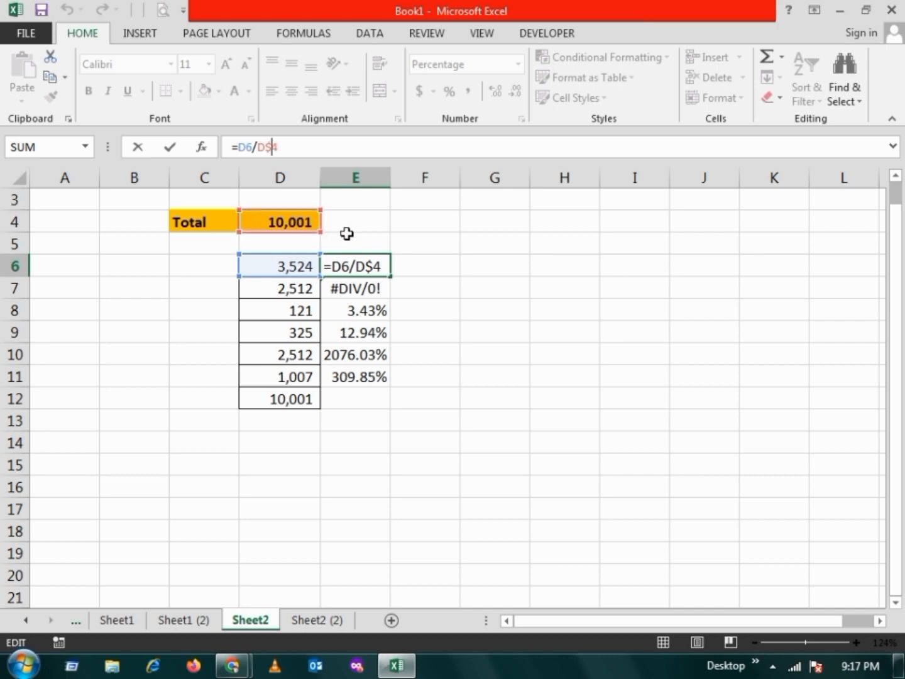
key("Return")
Fill the formula =D6/D$4 from E6 down into E7 and check the references in the copied formula
left_click(358, 265)
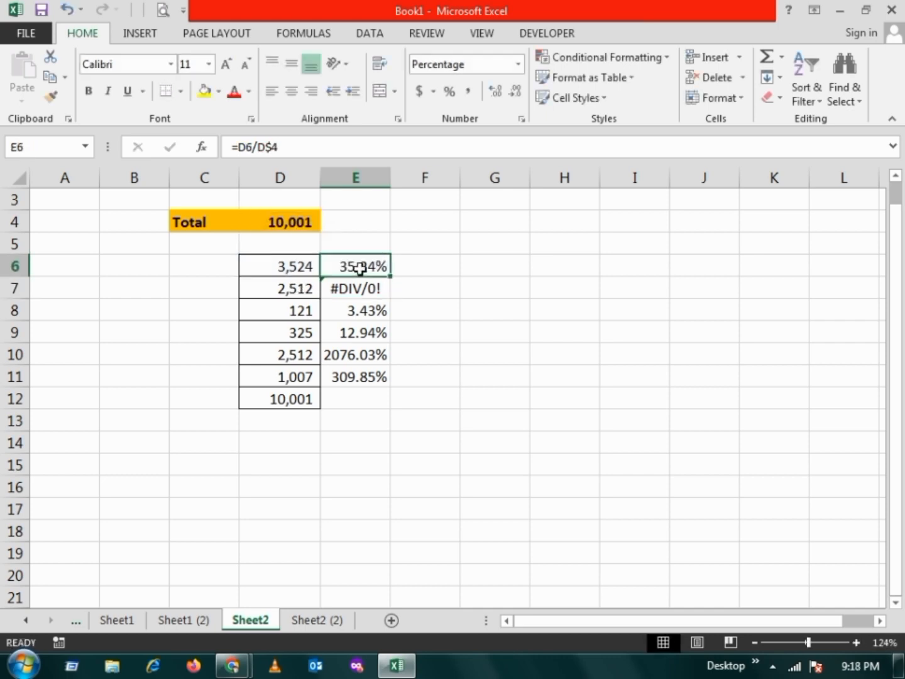
left_click_drag(393, 277, 394, 297)
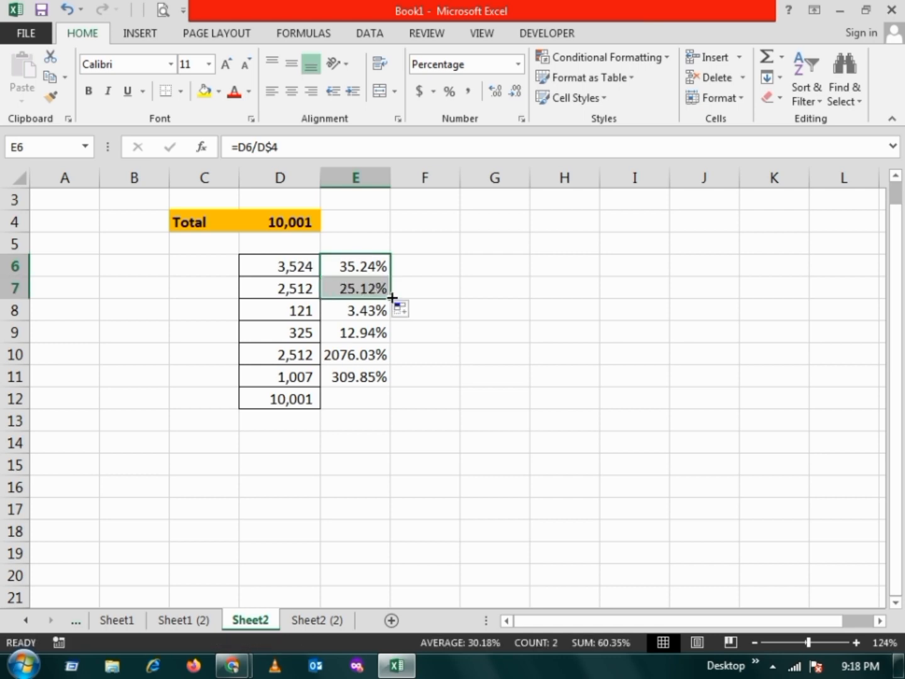
left_click(356, 290)
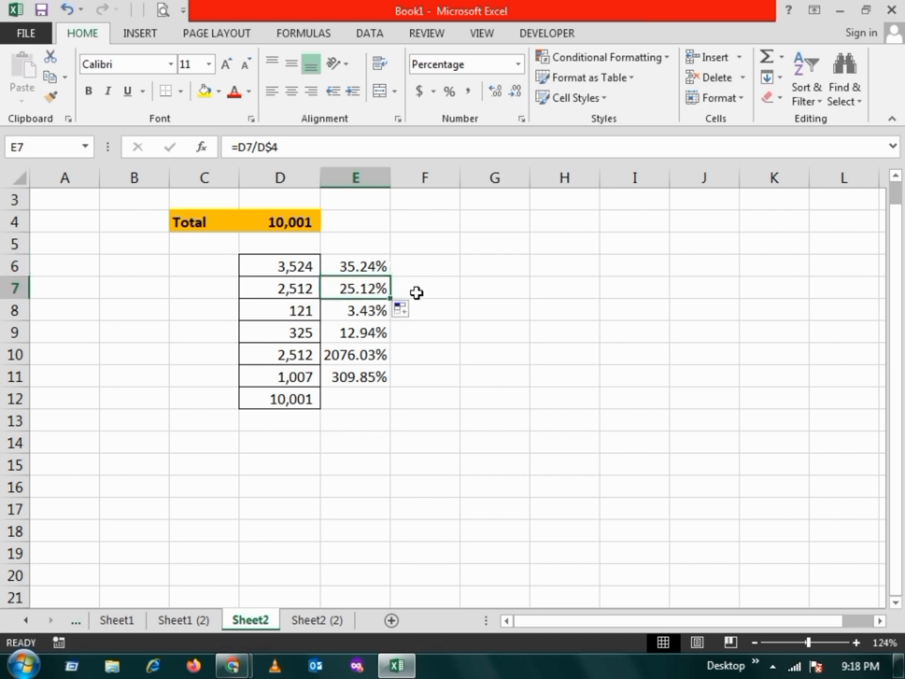
double_click(374, 288)
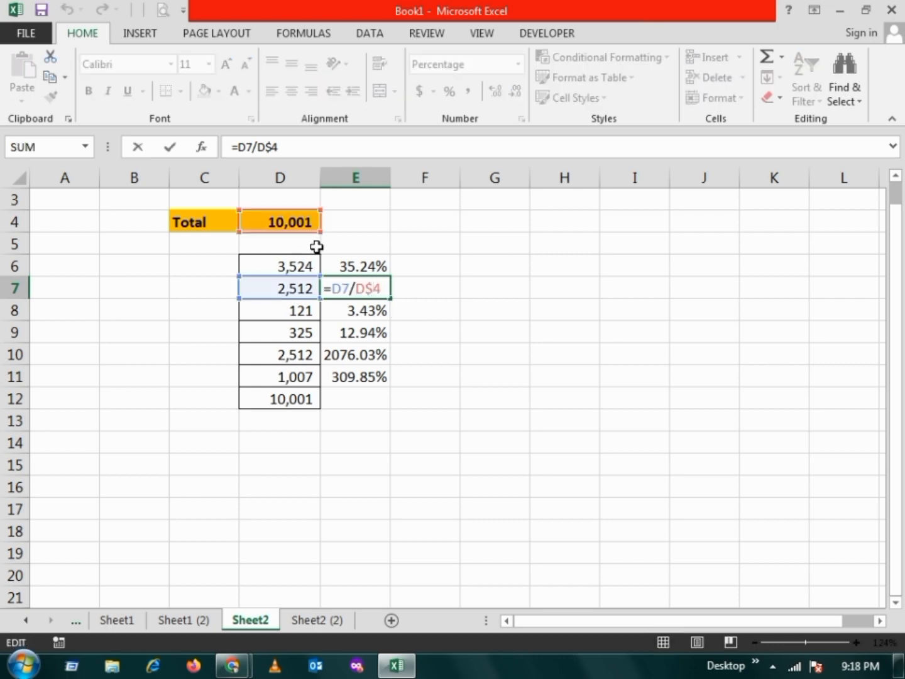
key("ctrl+Return")
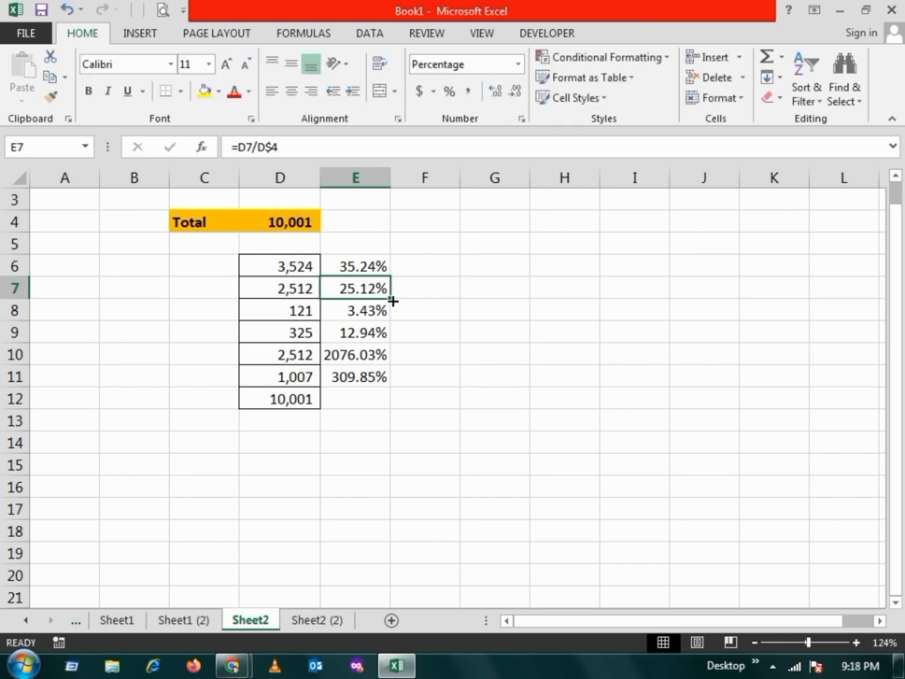
Fill the locked percentage formula from cell E7 down through cell E11
left_click_drag(393, 301, 393, 379)
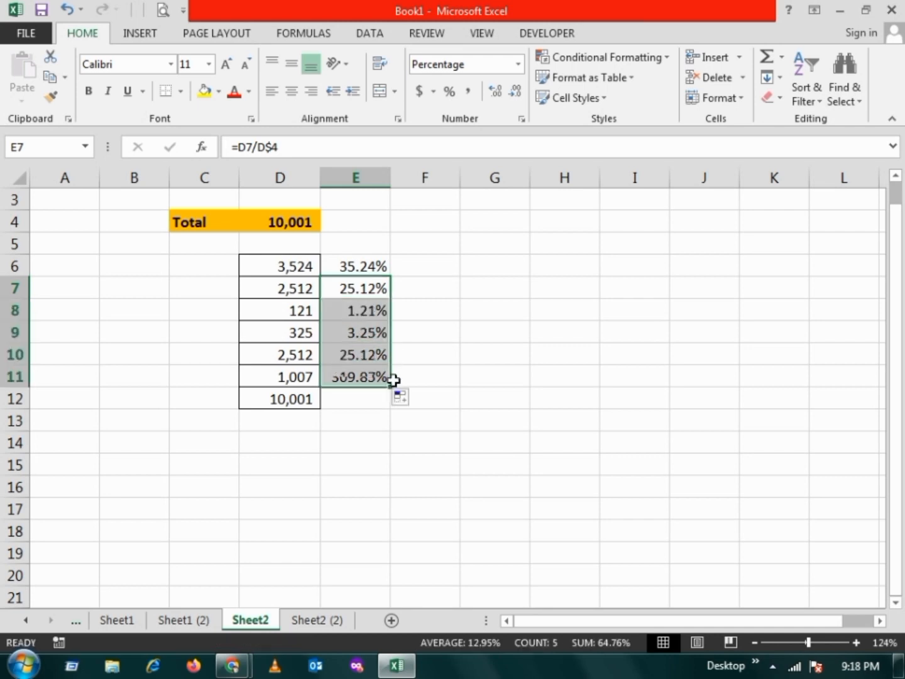
left_click(421, 339)
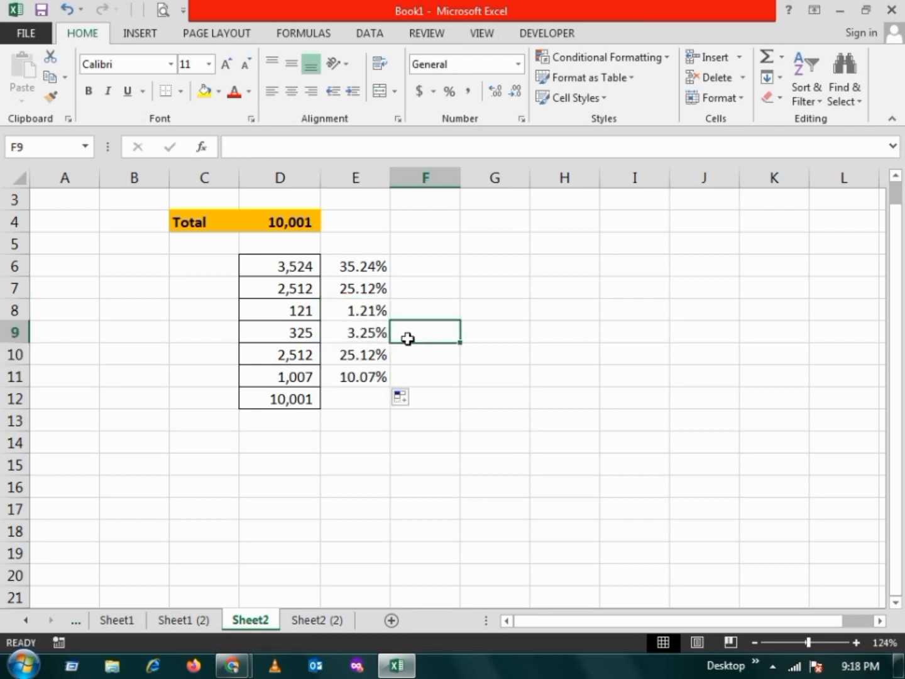
left_click(366, 265)
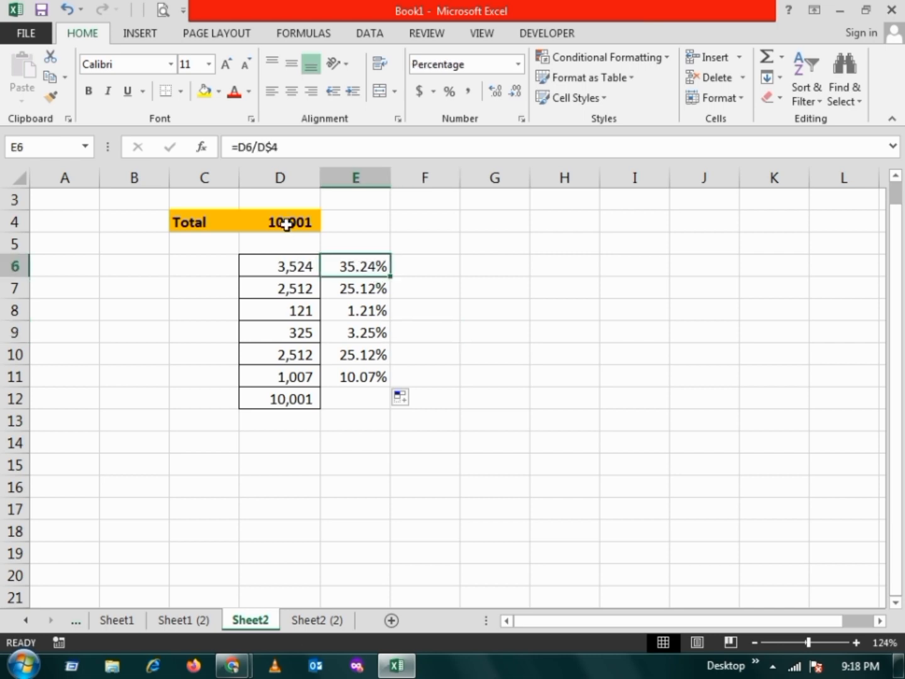
Total the percentages in cell E12 with the formula =SUM(E6:E11)
left_click_drag(283, 265, 283, 370)
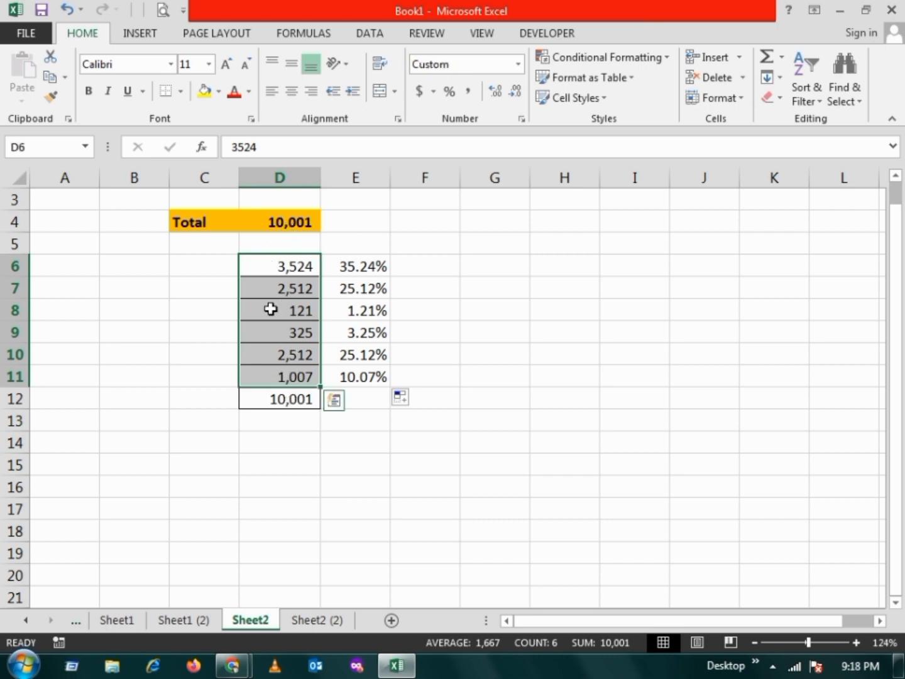
left_click(363, 397)
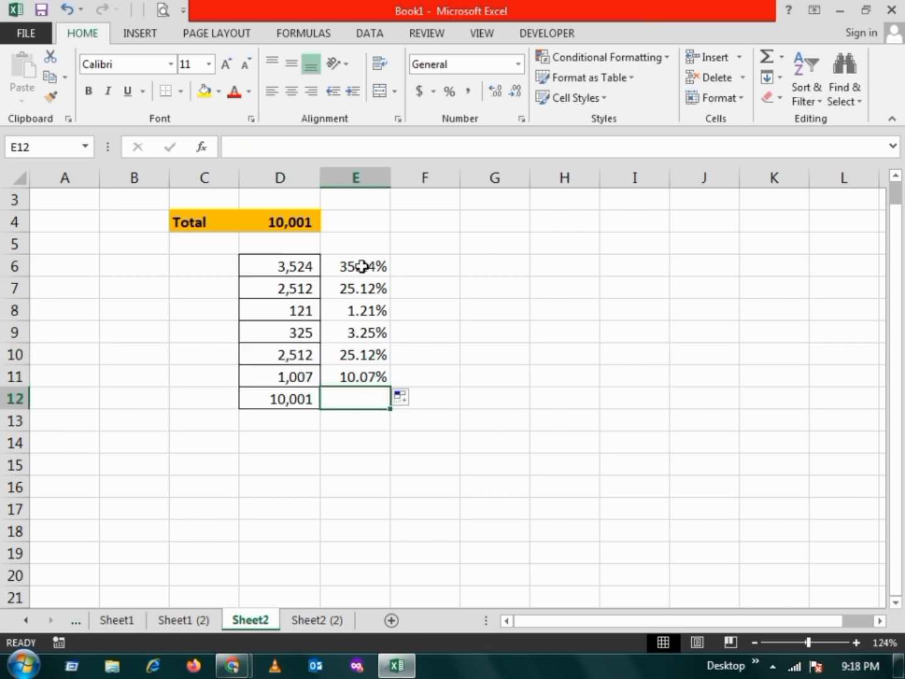
left_click_drag(359, 265, 363, 373)
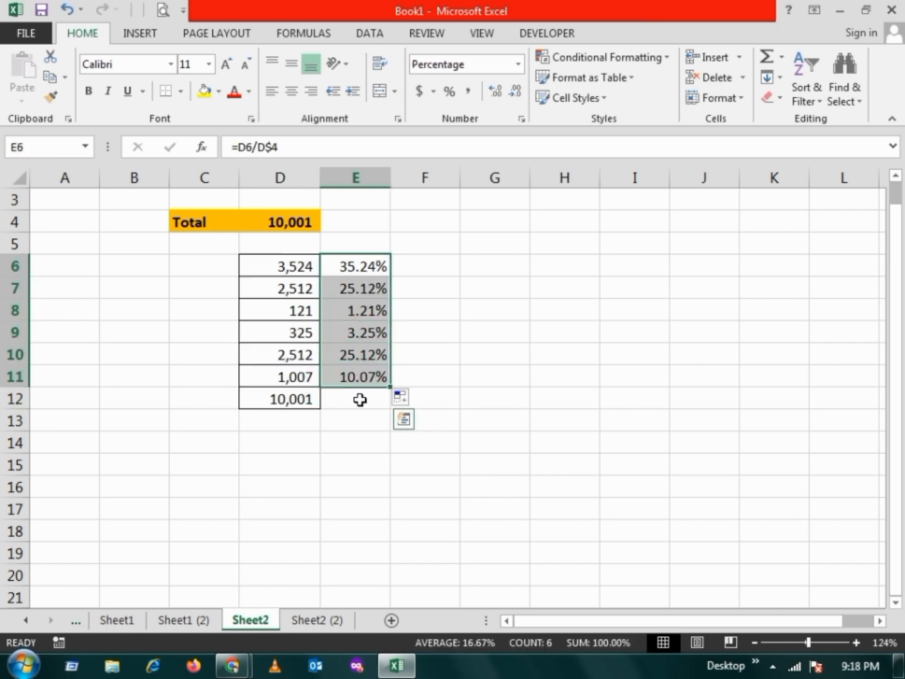
left_click(359, 398)
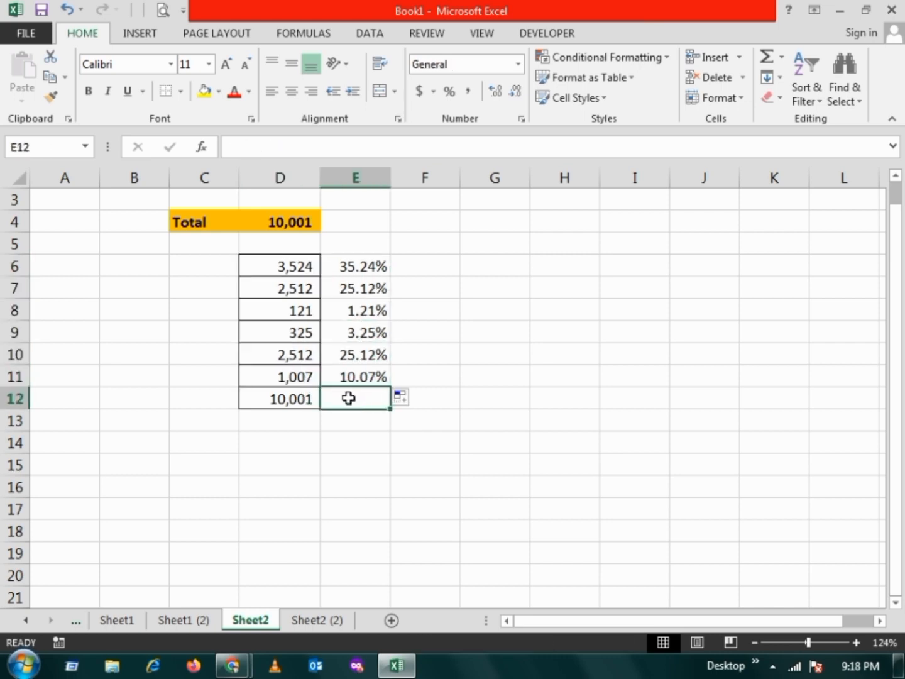
left_click(767, 59)
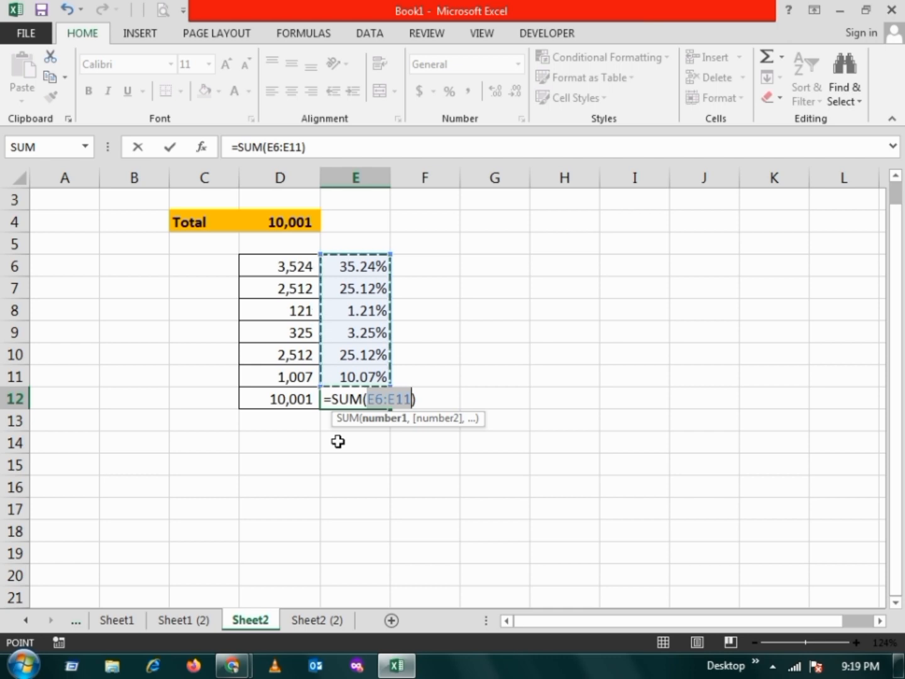
key("Return")
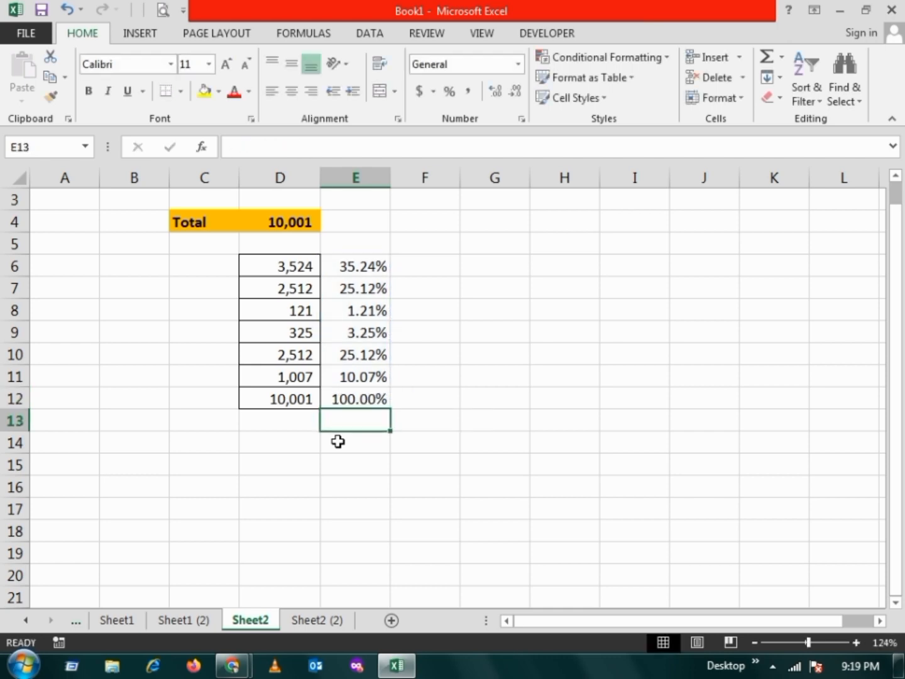
Highlight the percentage total in cell E12 with a yellow fill and save the workbook
left_click(355, 398)
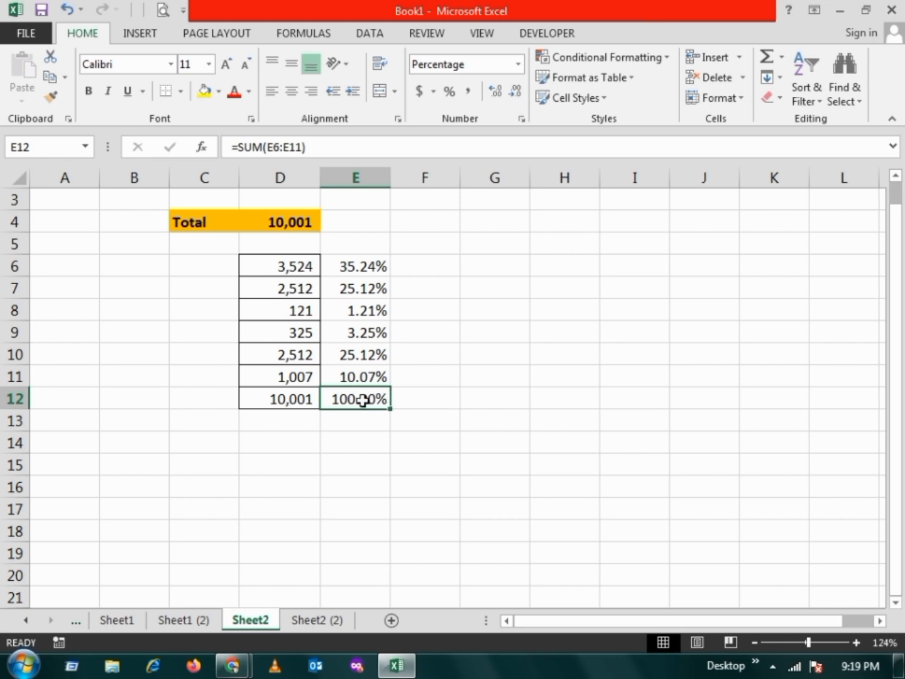
left_click(204, 91)
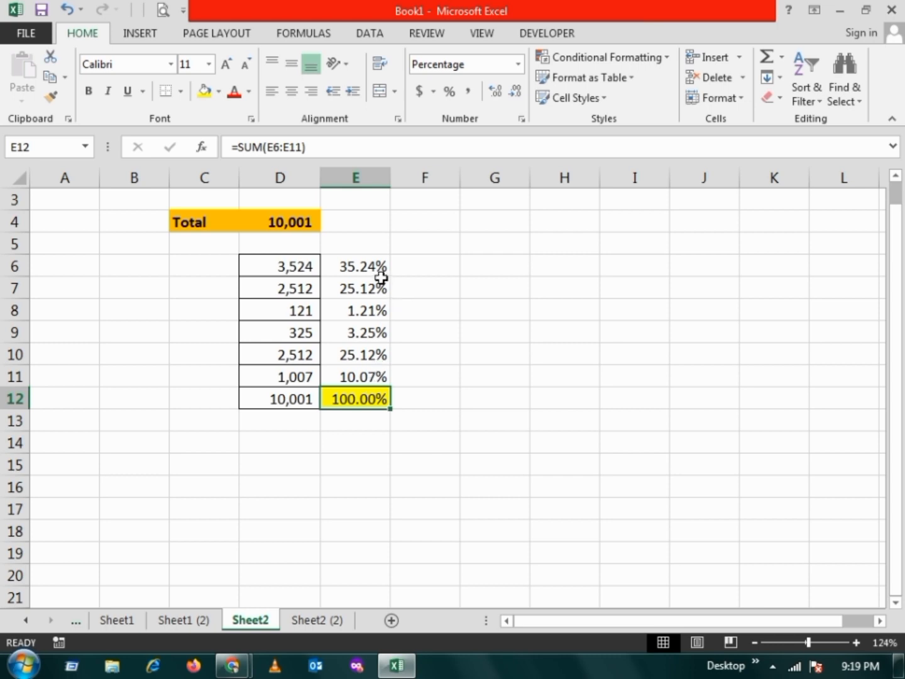
left_click(444, 382)
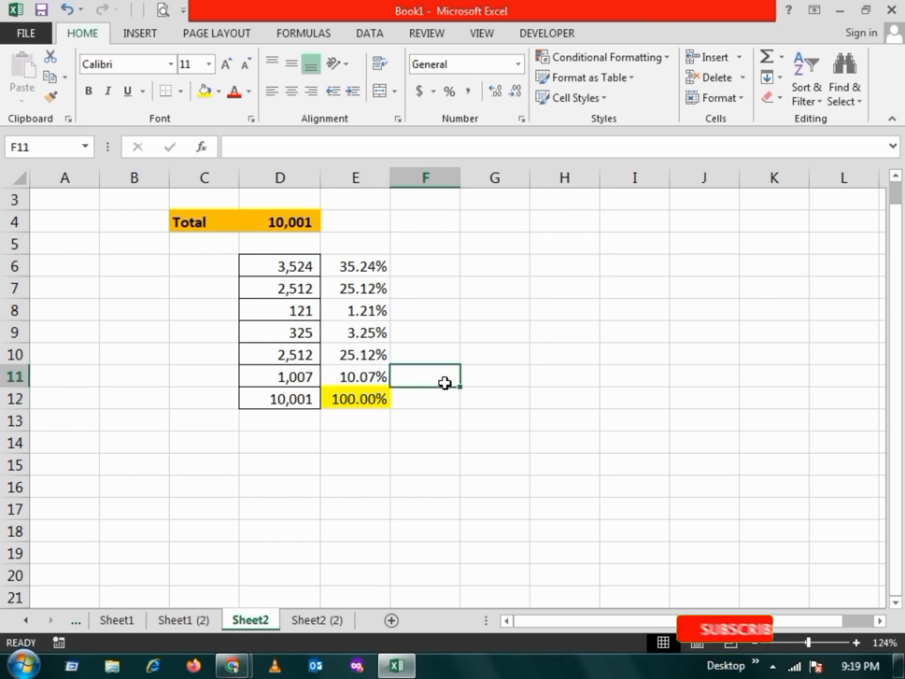
left_click(49, 11)
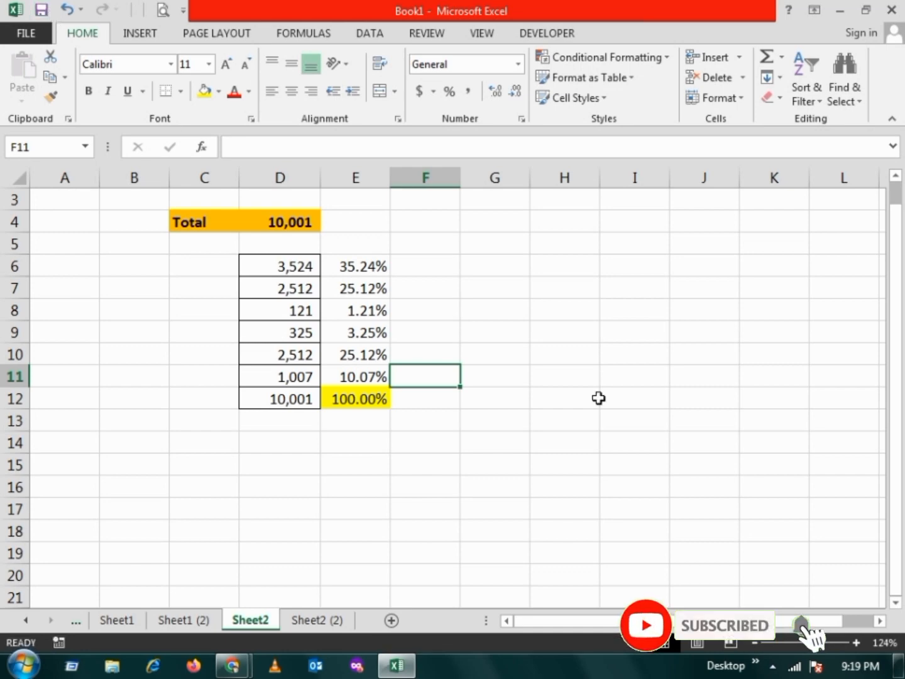
Minimize all open windows to show the desktop
key("super+d")
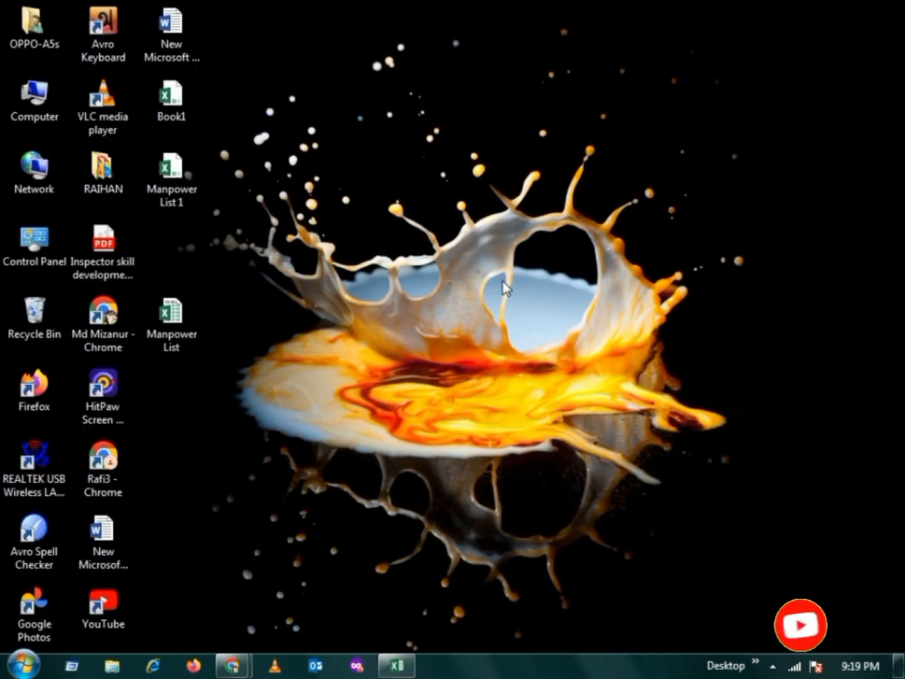
right_click(484, 252)
left_click(516, 326)
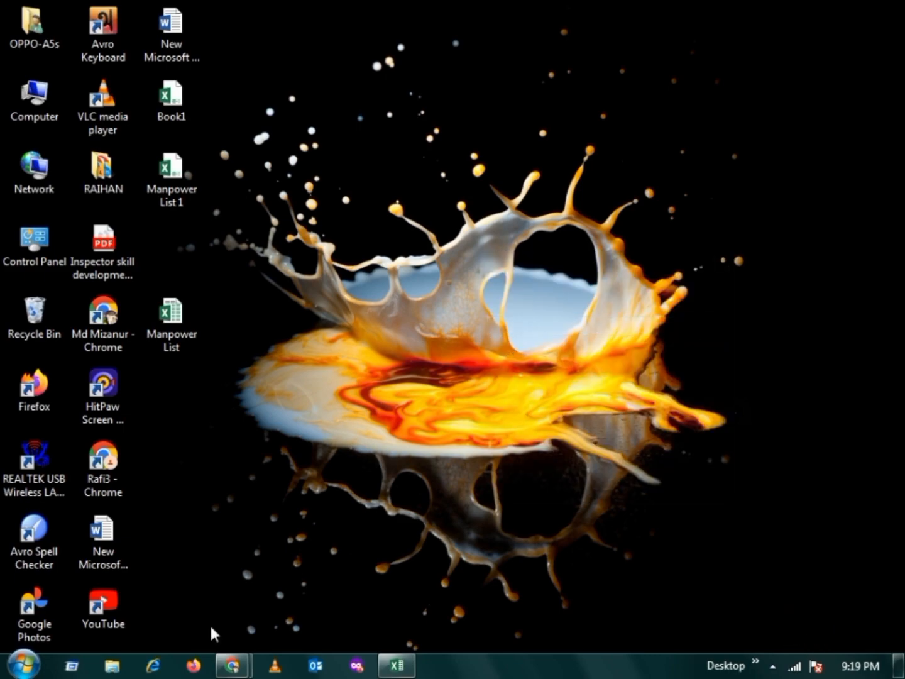